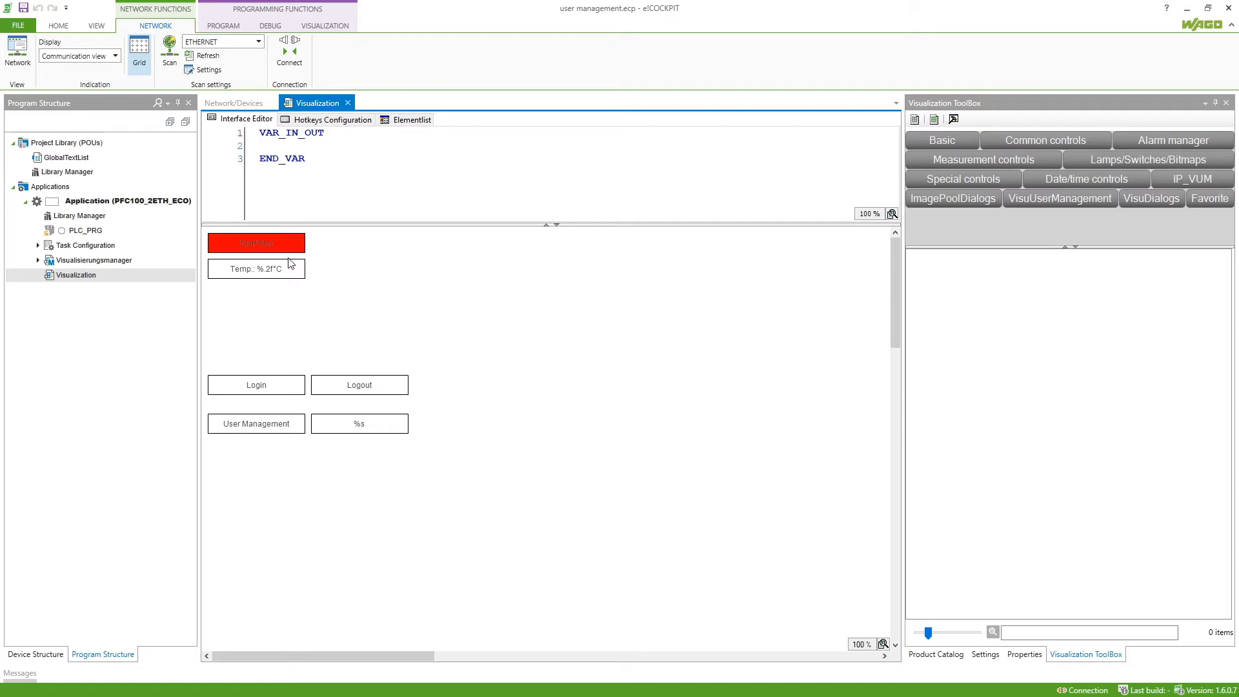
In the Visualisierungsmanager, generate the default Admin, Service and Operator groups and users, then view the Users list
double_click(106, 263)
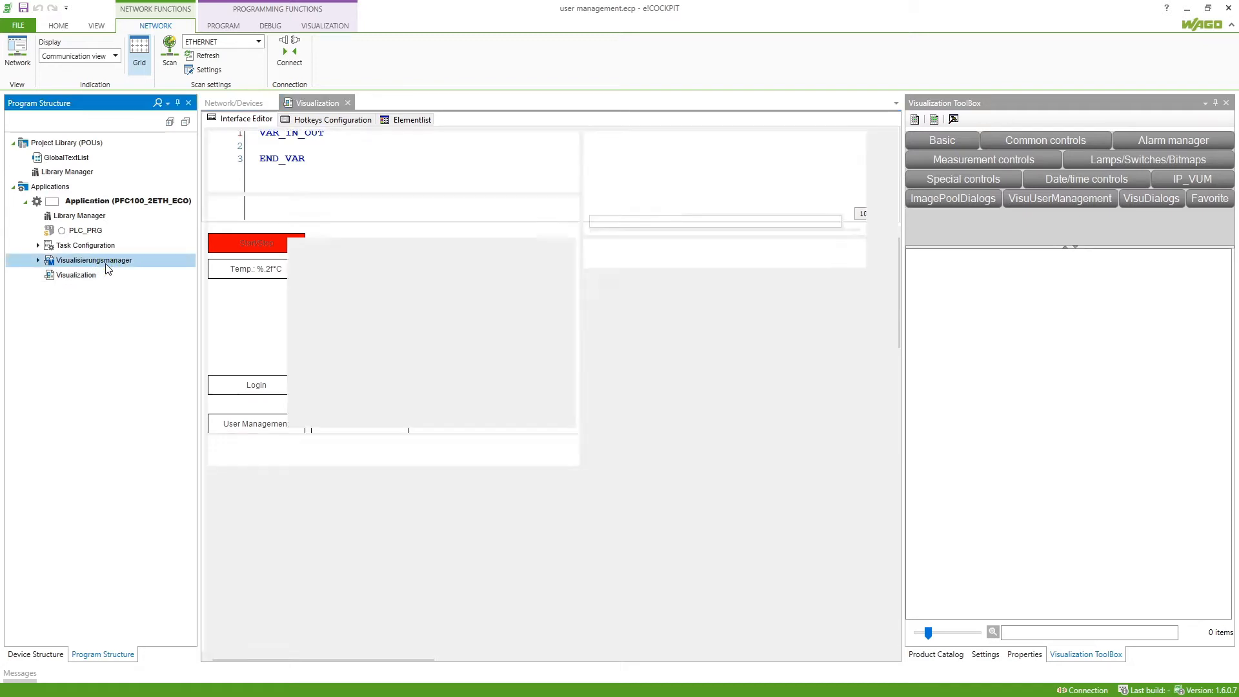
click(514, 121)
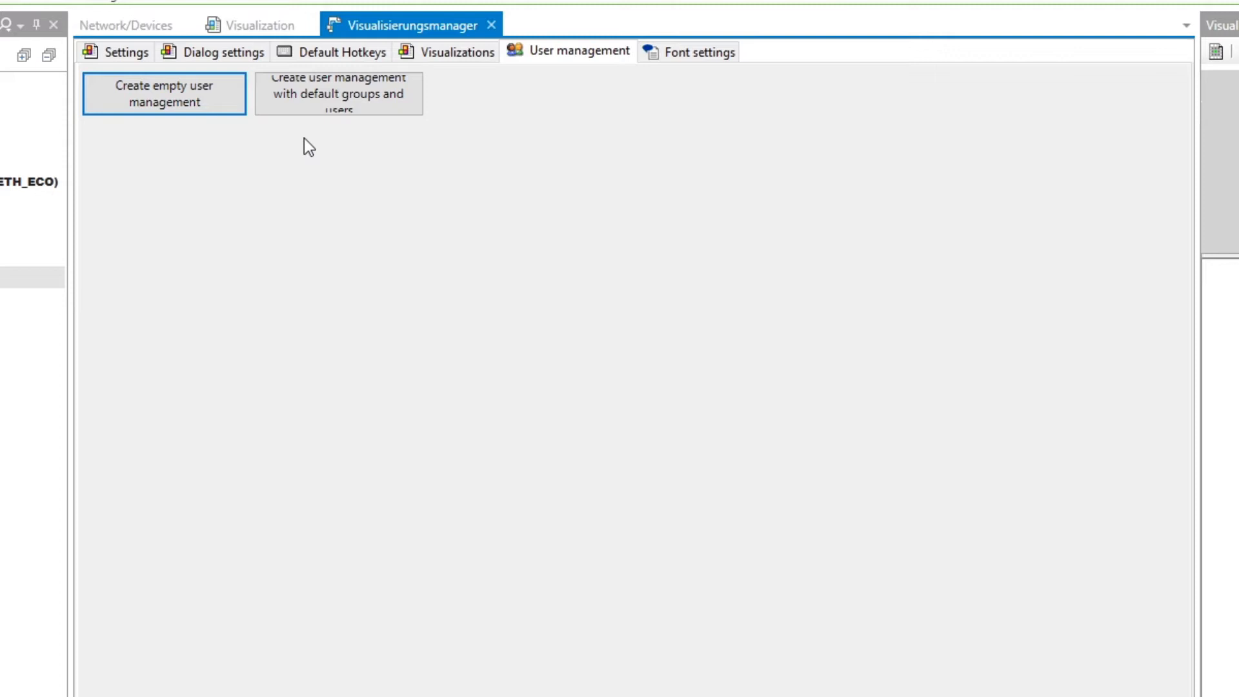
click(320, 99)
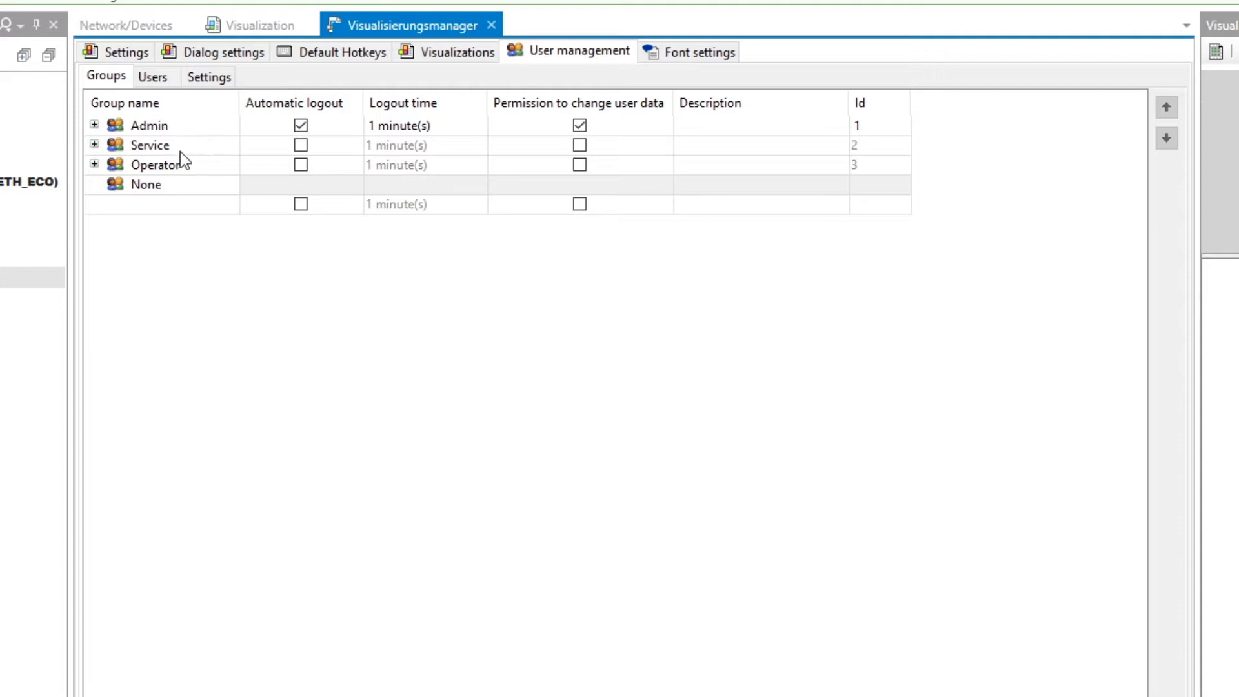
click(96, 126)
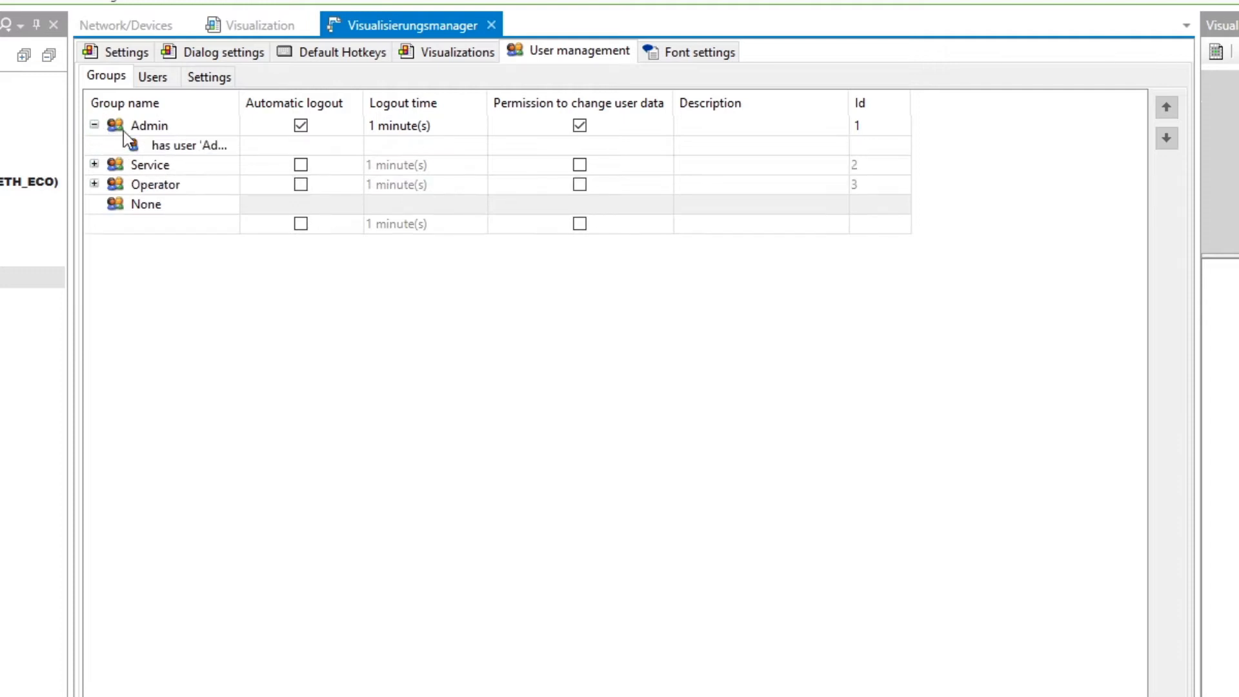
click(154, 77)
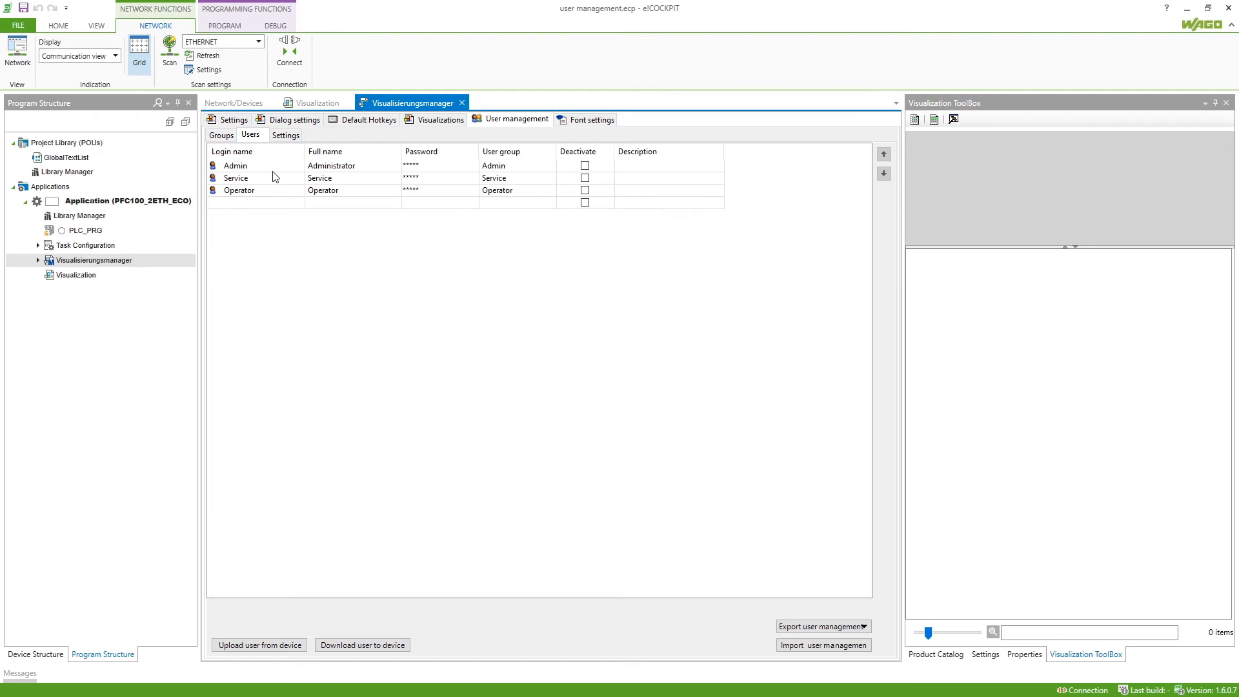
double_click(103, 275)
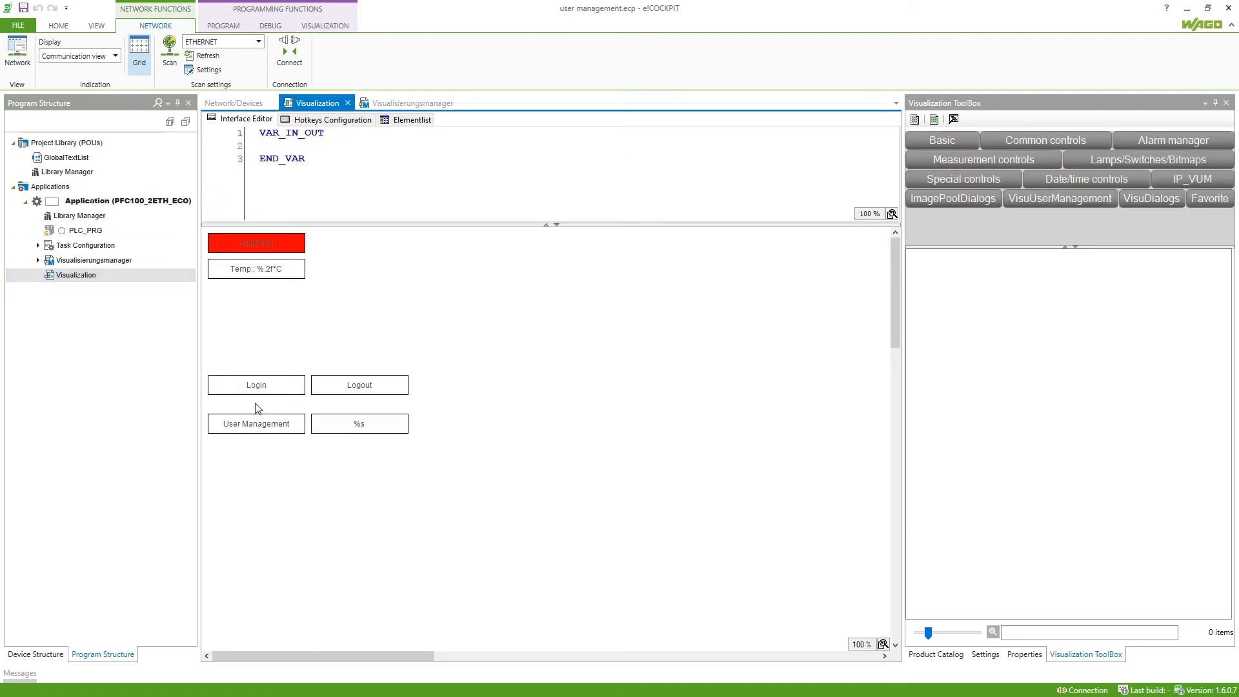
Give the Login button an OnMouseClick User Management Login action
click(284, 386)
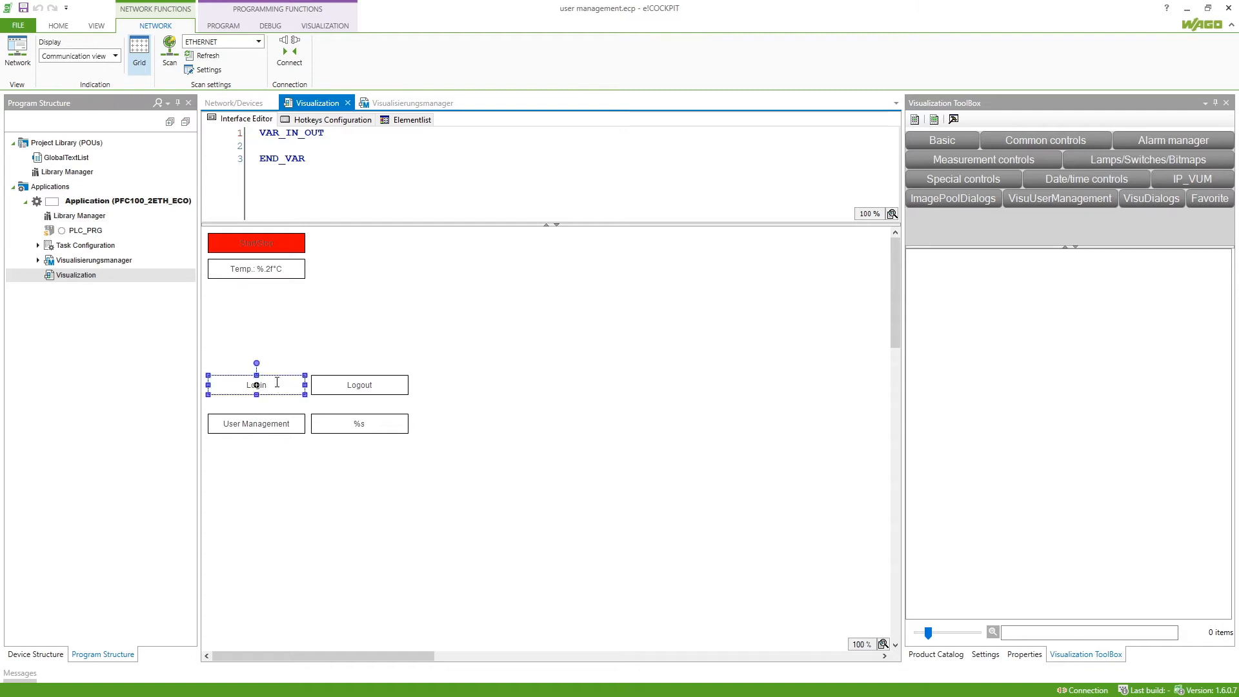
click(1024, 654)
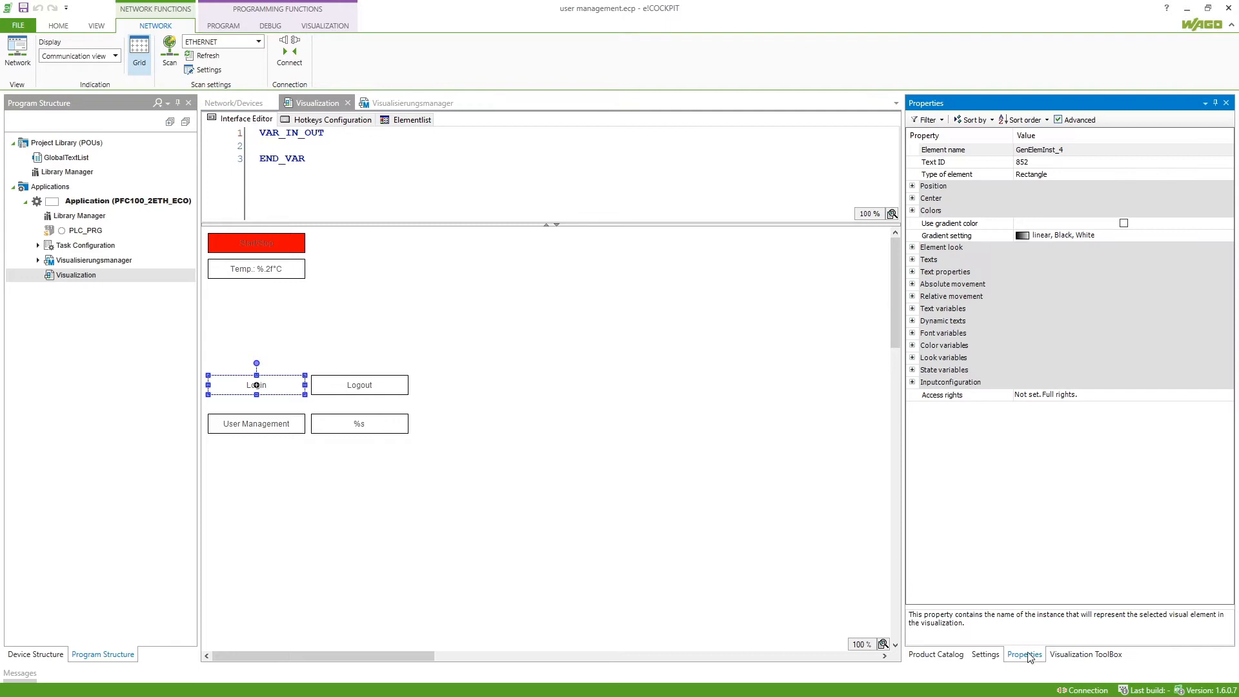
click(912, 382)
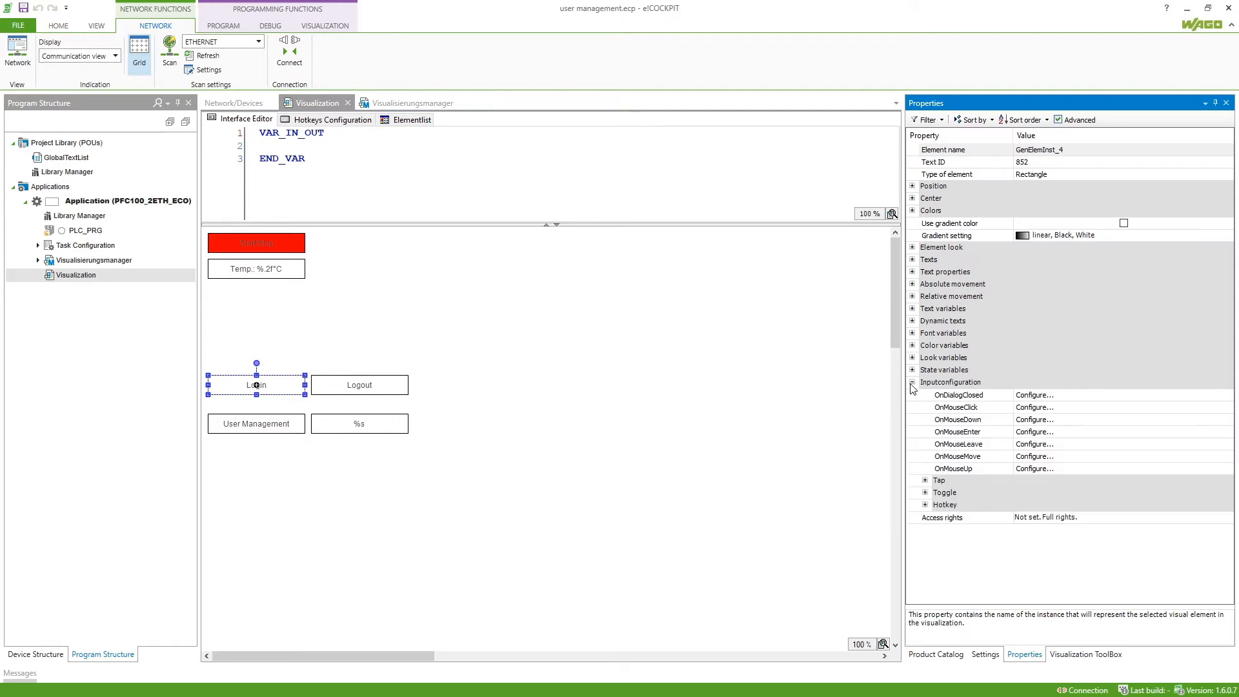
click(1034, 407)
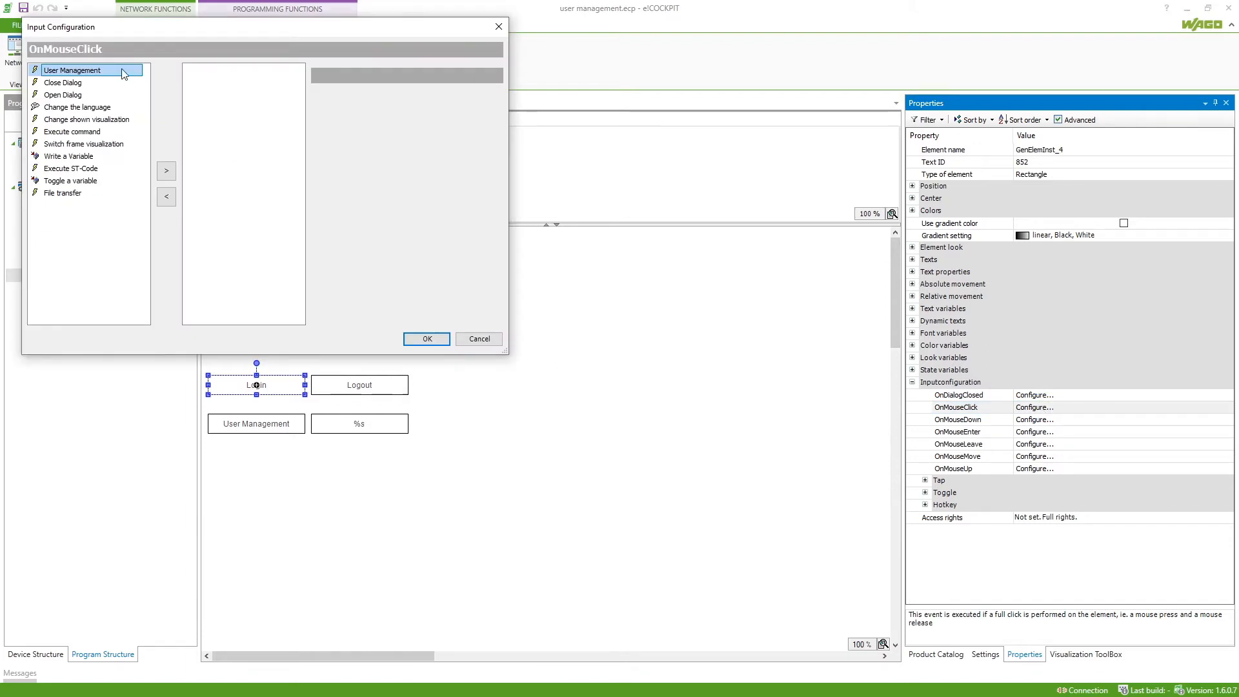
click(160, 174)
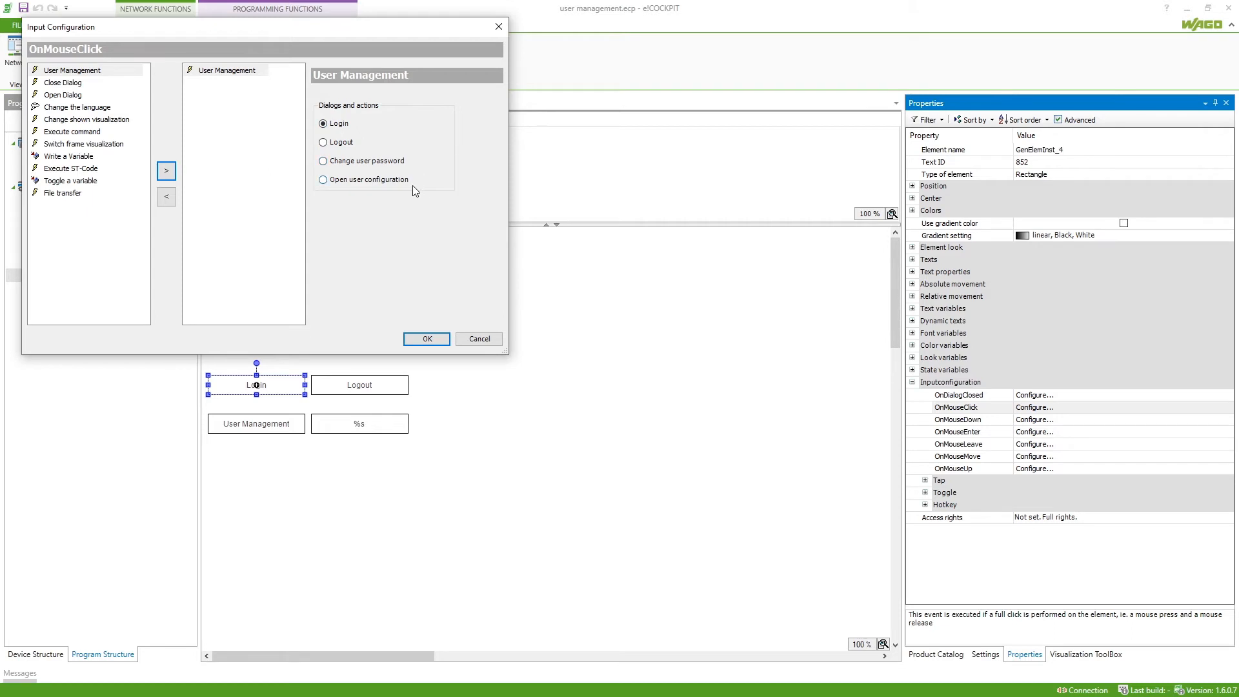
click(426, 341)
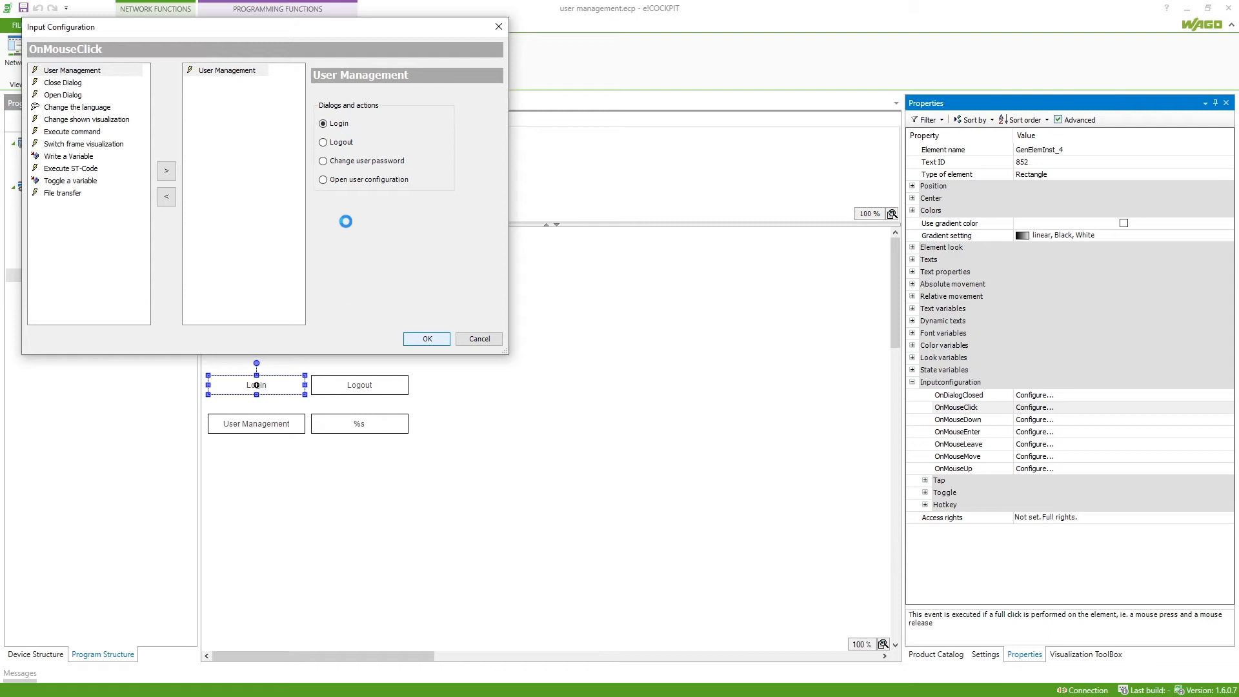
click(396, 382)
Set the Logout button's OnMouseClick to the User Management Logout action
click(1058, 407)
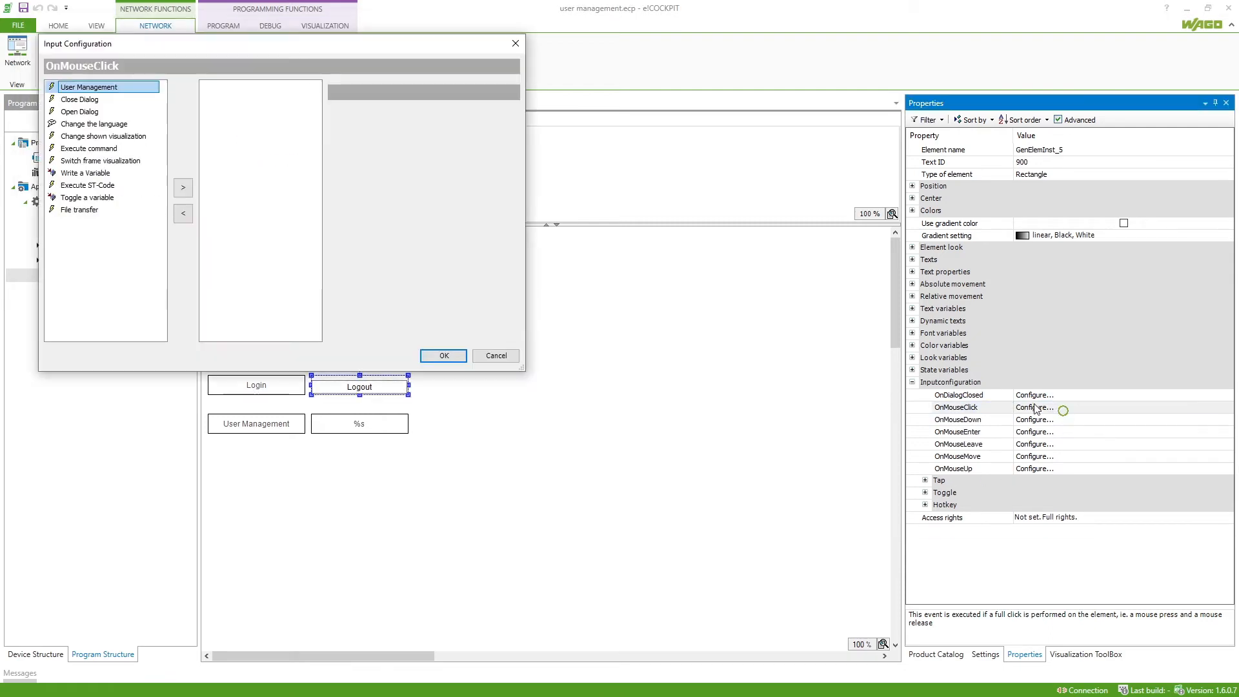
click(183, 187)
click(340, 159)
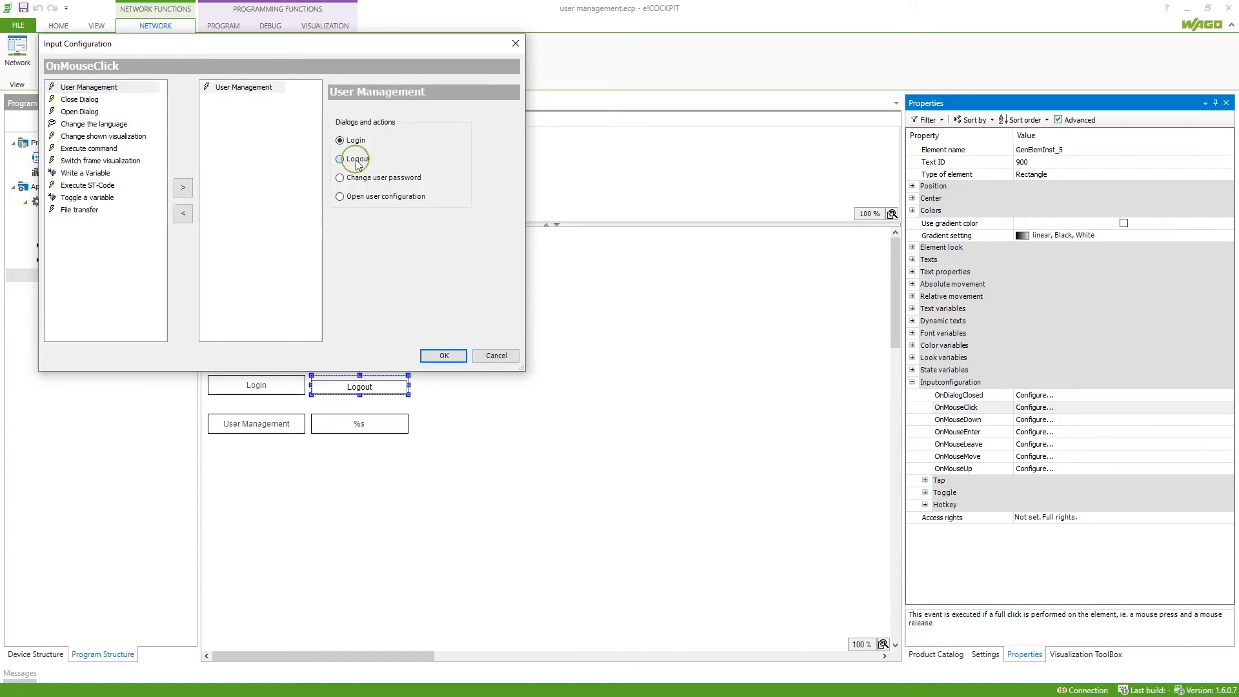
click(444, 356)
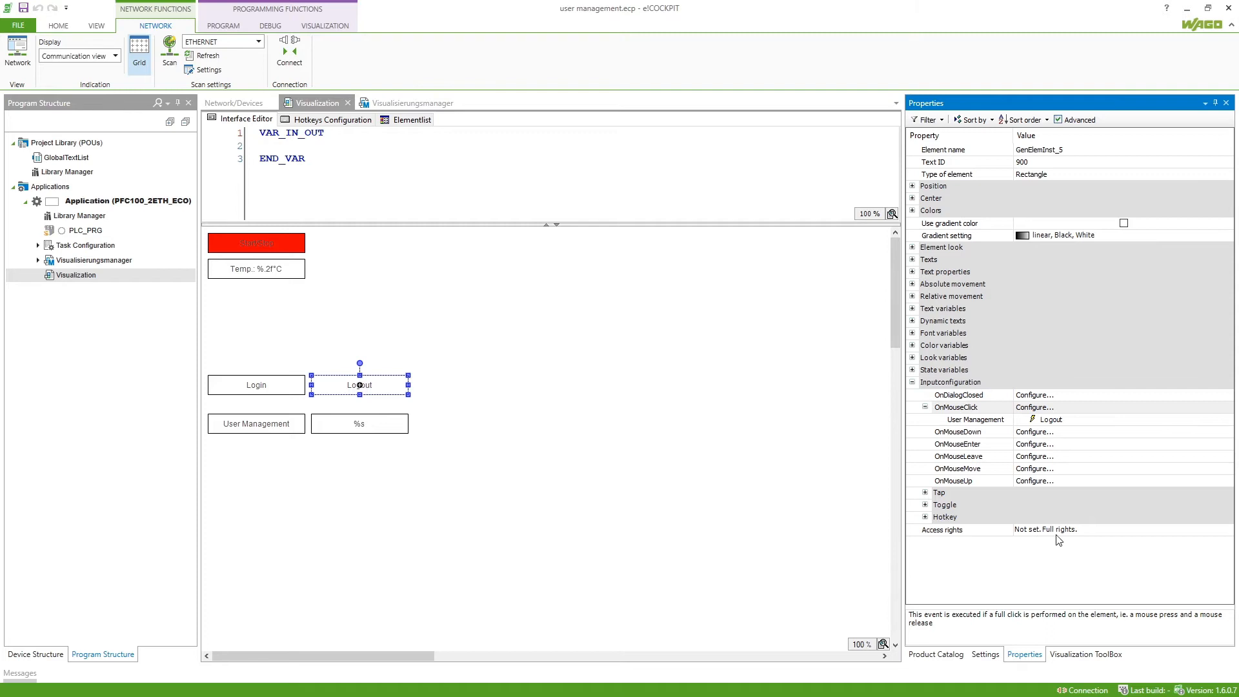
Limit Logout's access rights so it is invisible for the None group
click(1056, 530)
click(1056, 531)
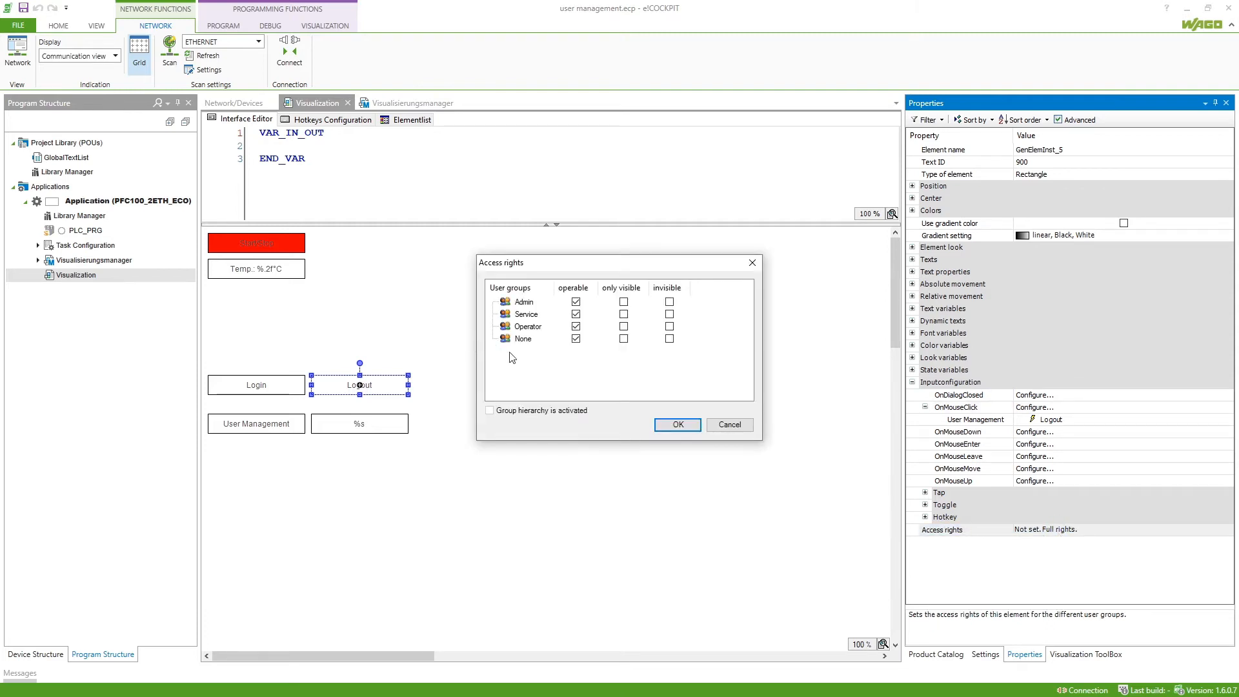
click(669, 339)
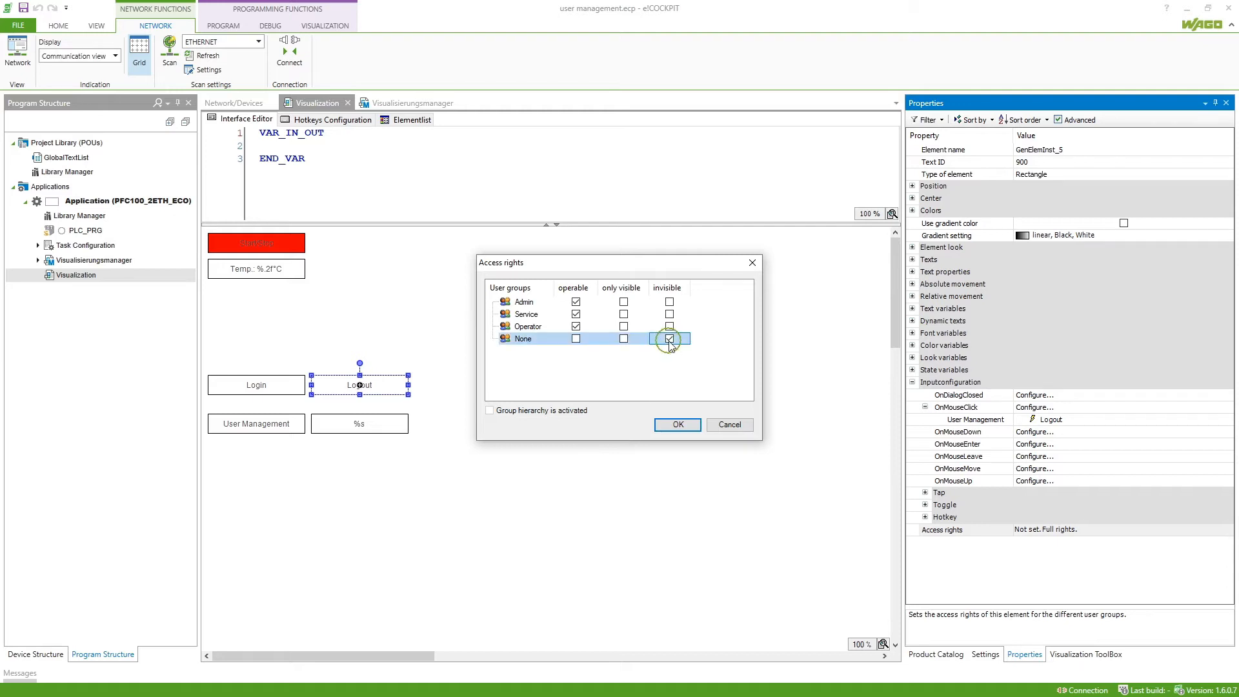
click(664, 424)
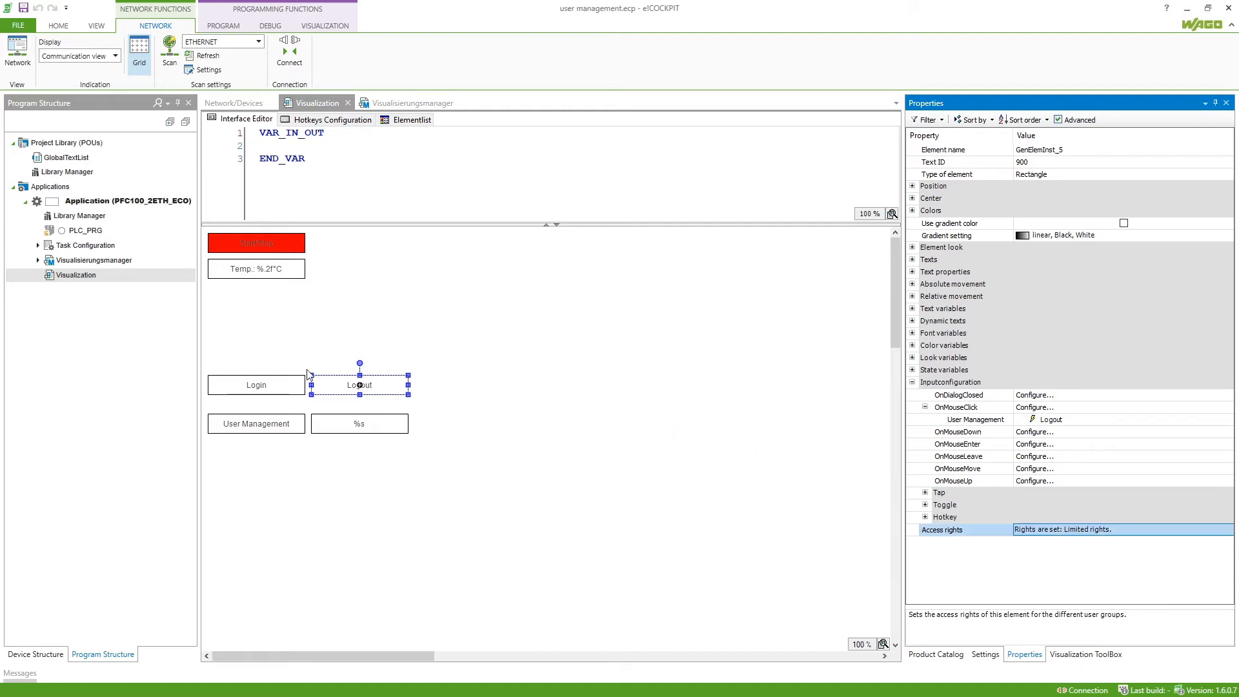
Move Login to the top row beside the red element and stack Logout on top of it
drag(268, 379, 374, 237)
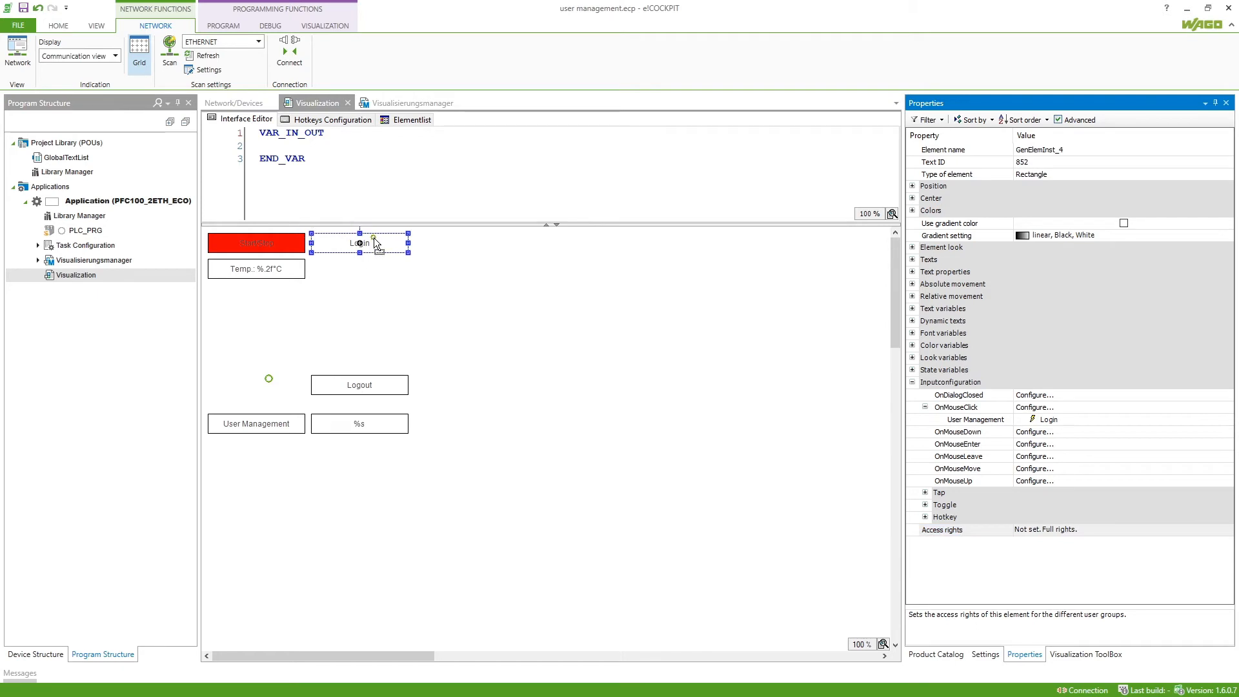
drag(383, 383, 384, 237)
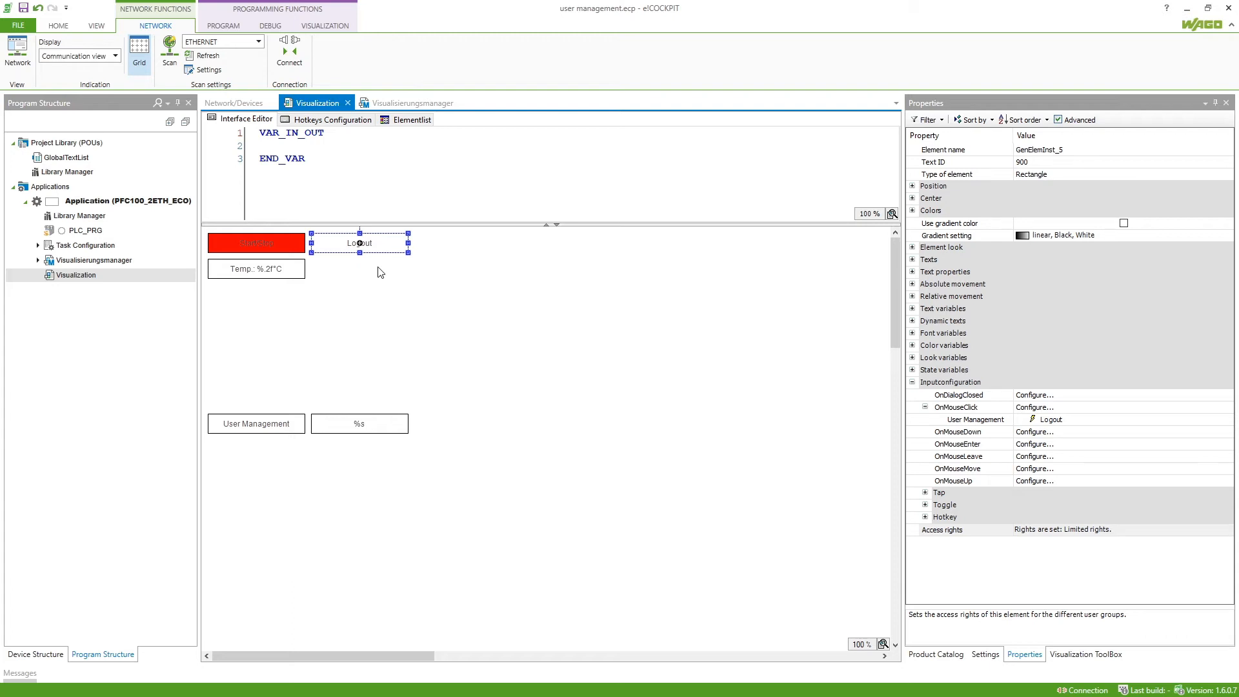
Set the User Management button's click action to open the user configuration
double_click(300, 425)
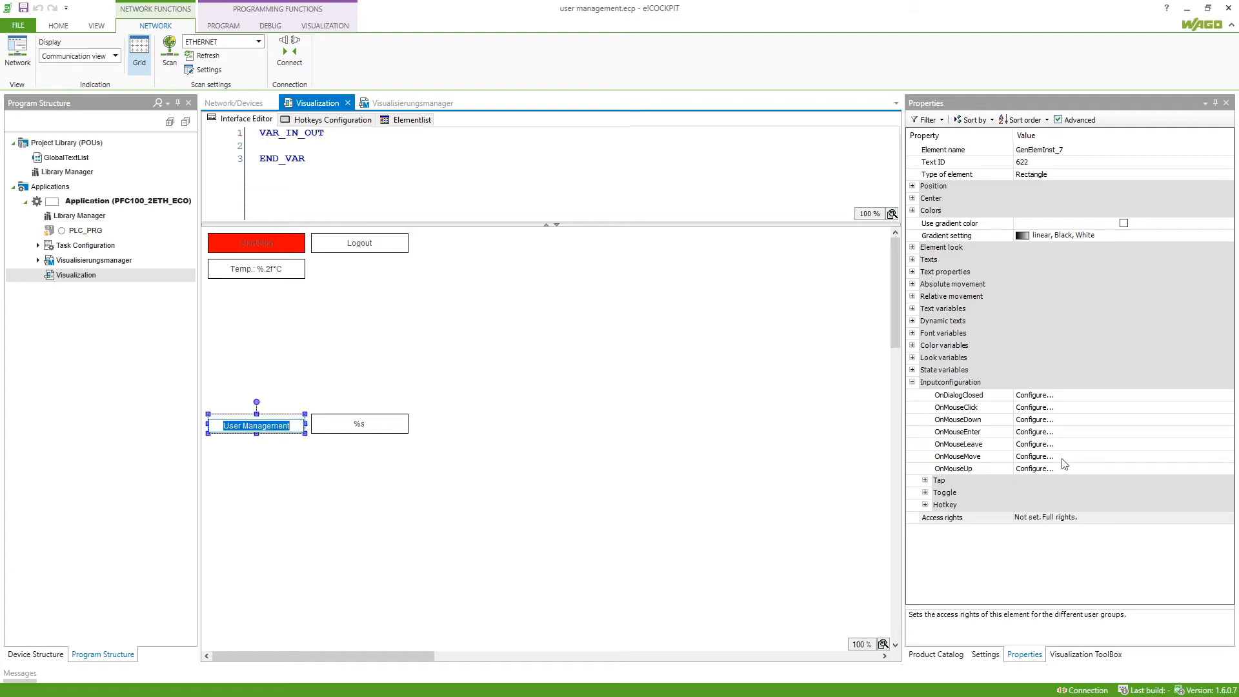
click(1042, 407)
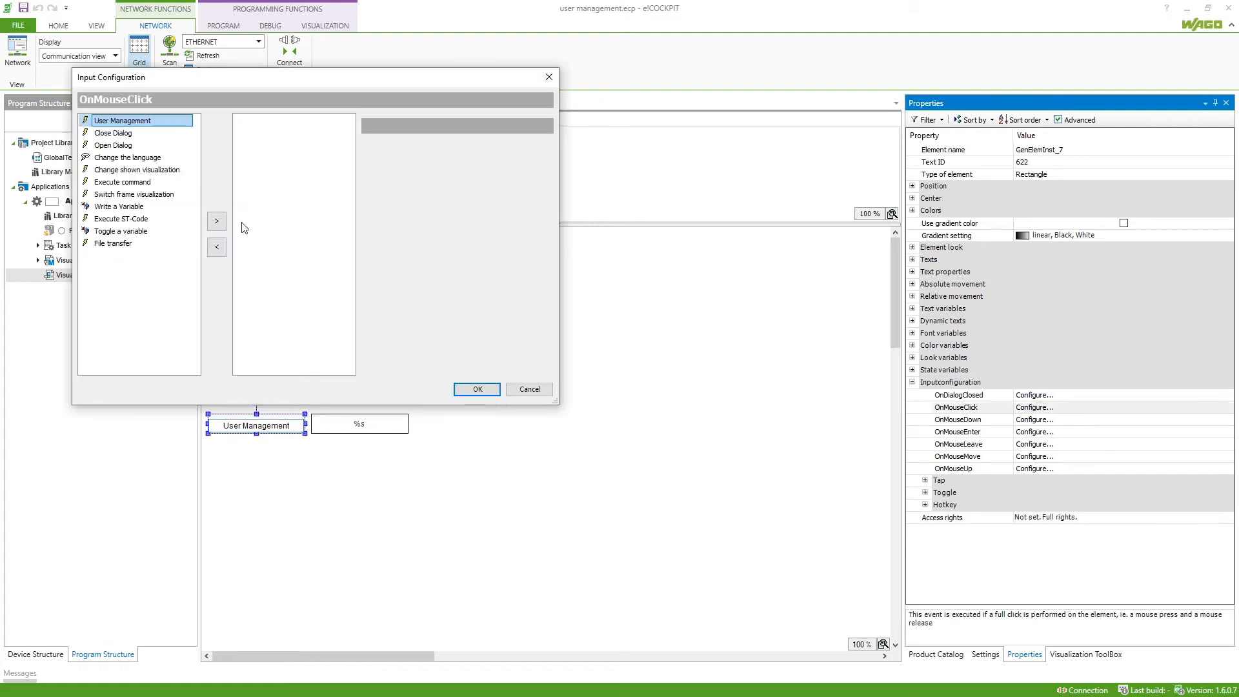
click(217, 221)
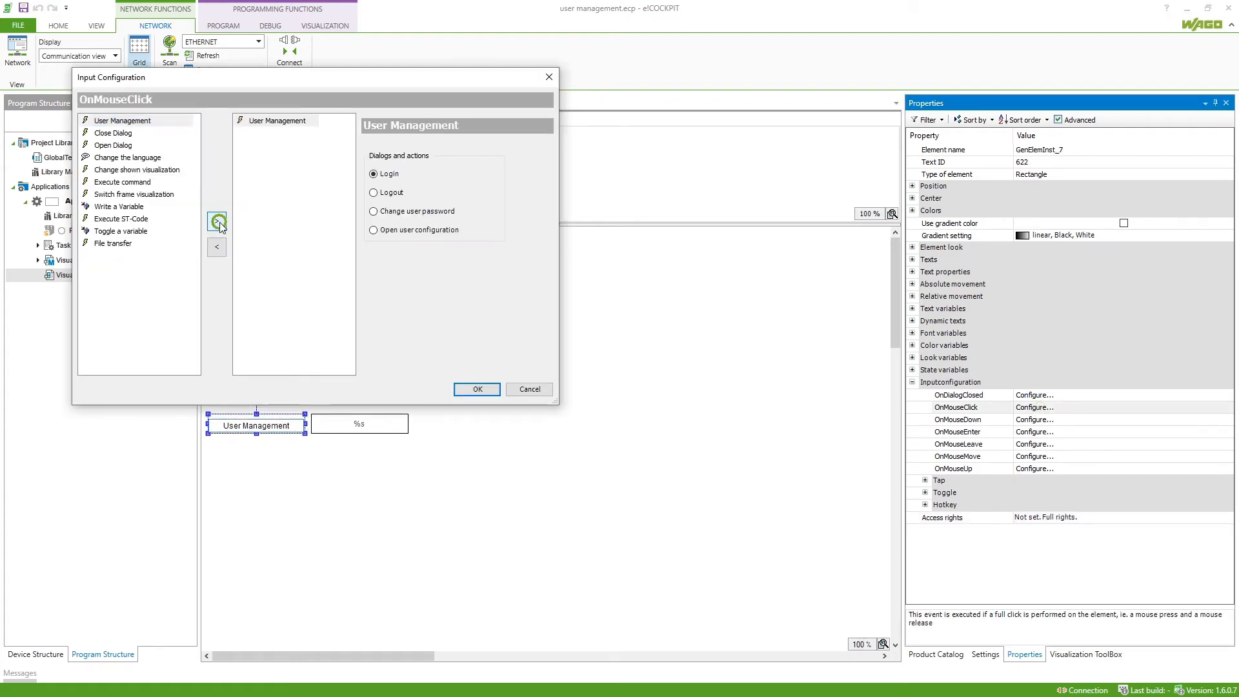
click(414, 233)
click(478, 389)
Make User Management invisible for Service, None and Operator, and place it beside the Temp box
click(1046, 530)
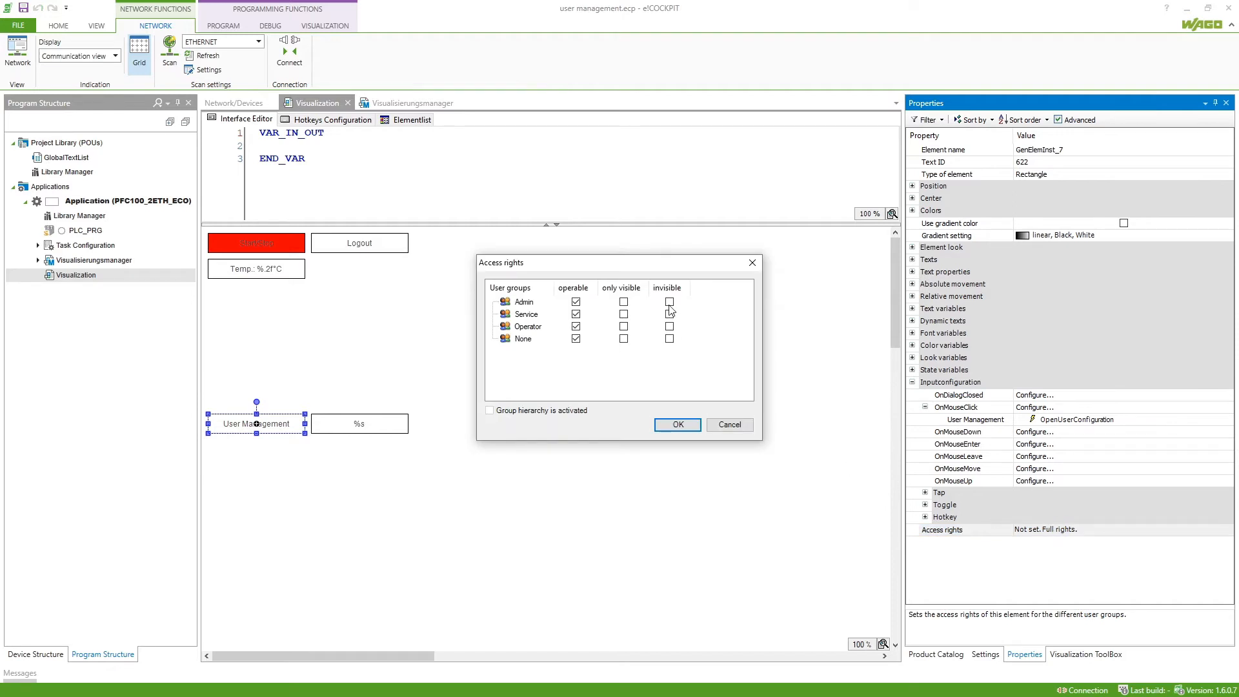
click(669, 313)
click(669, 326)
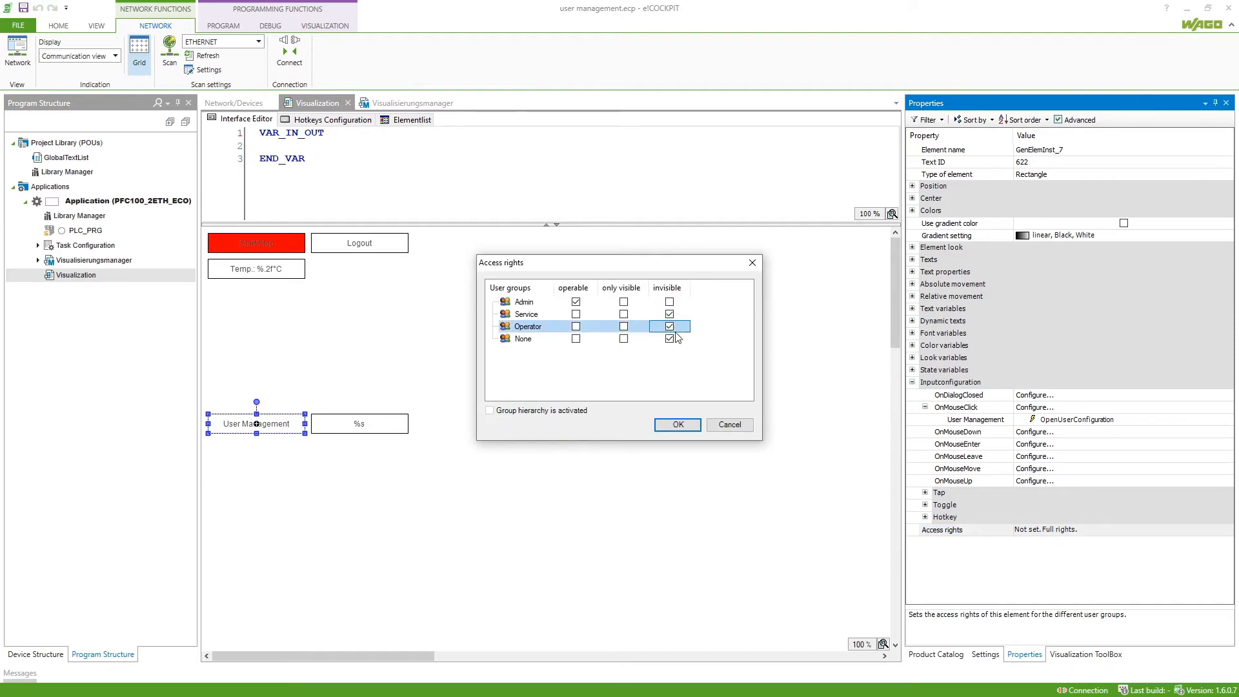
click(694, 425)
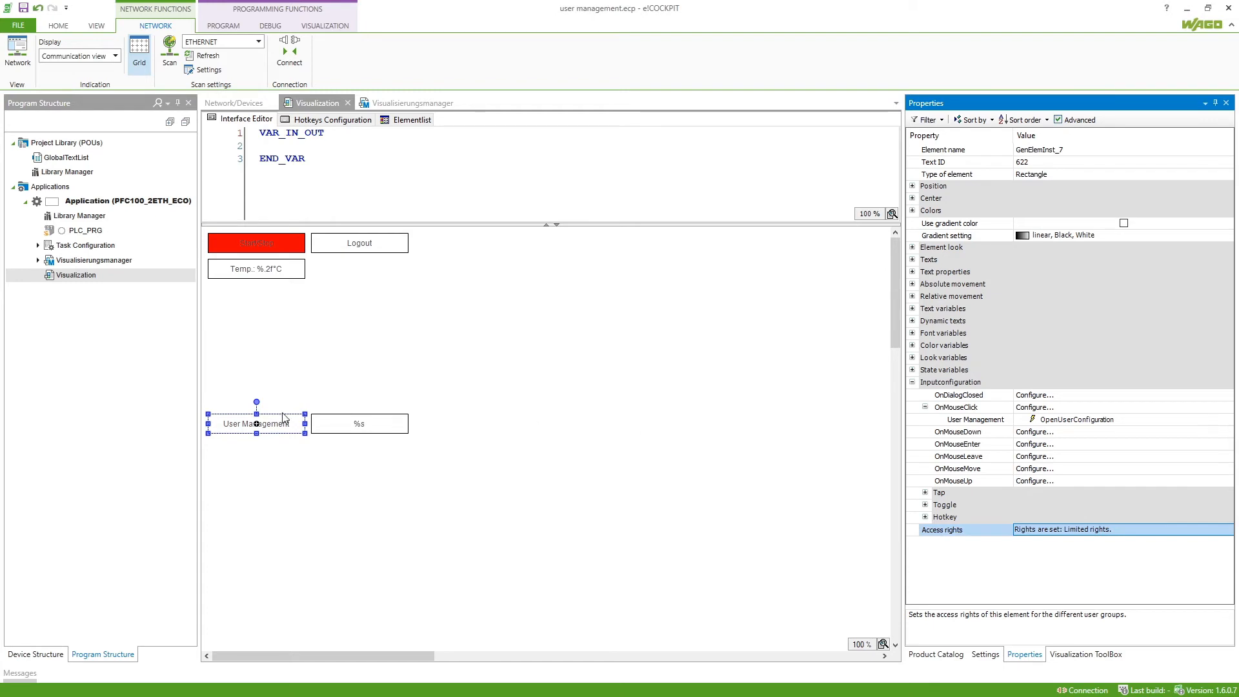
drag(281, 418, 379, 265)
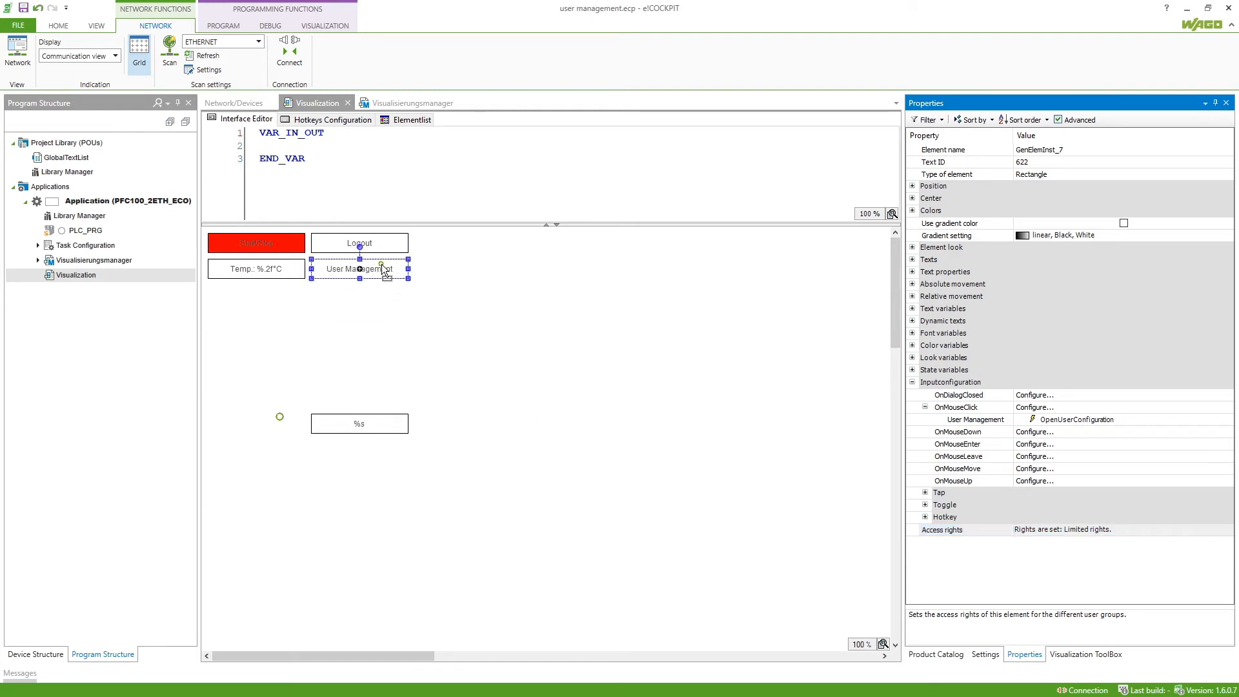
click(389, 423)
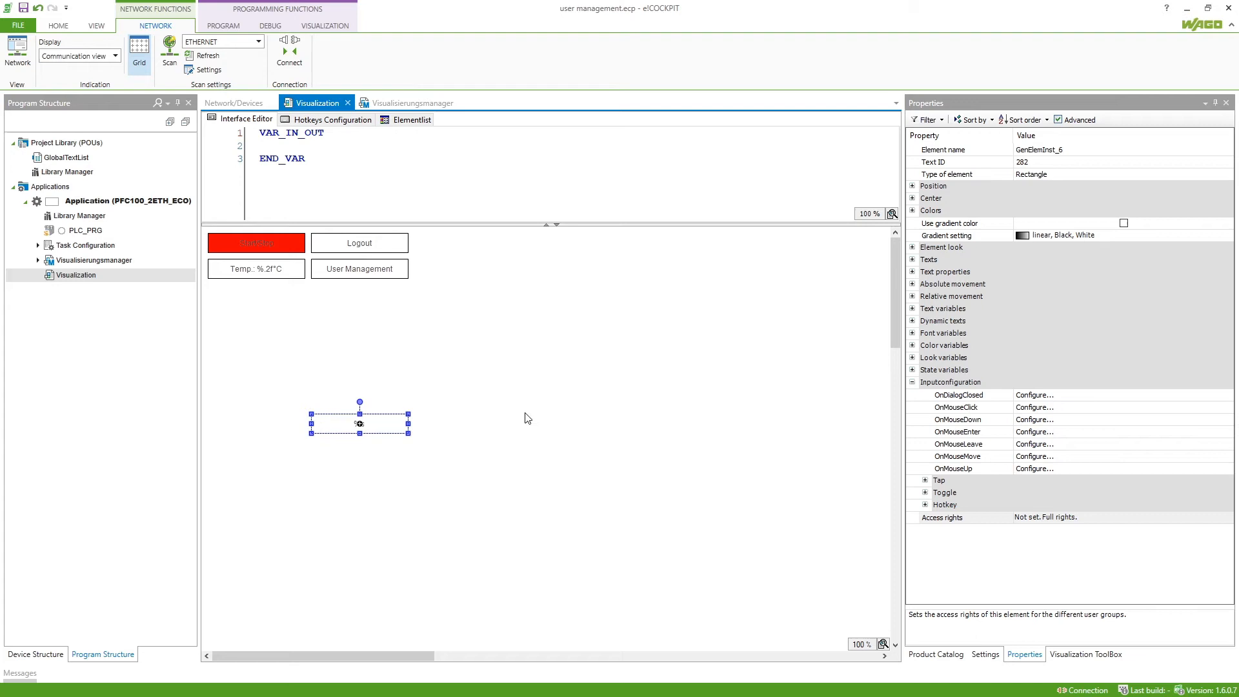
Bind the %s box's text variable to visuelems.CurrentFullUserName
click(911, 308)
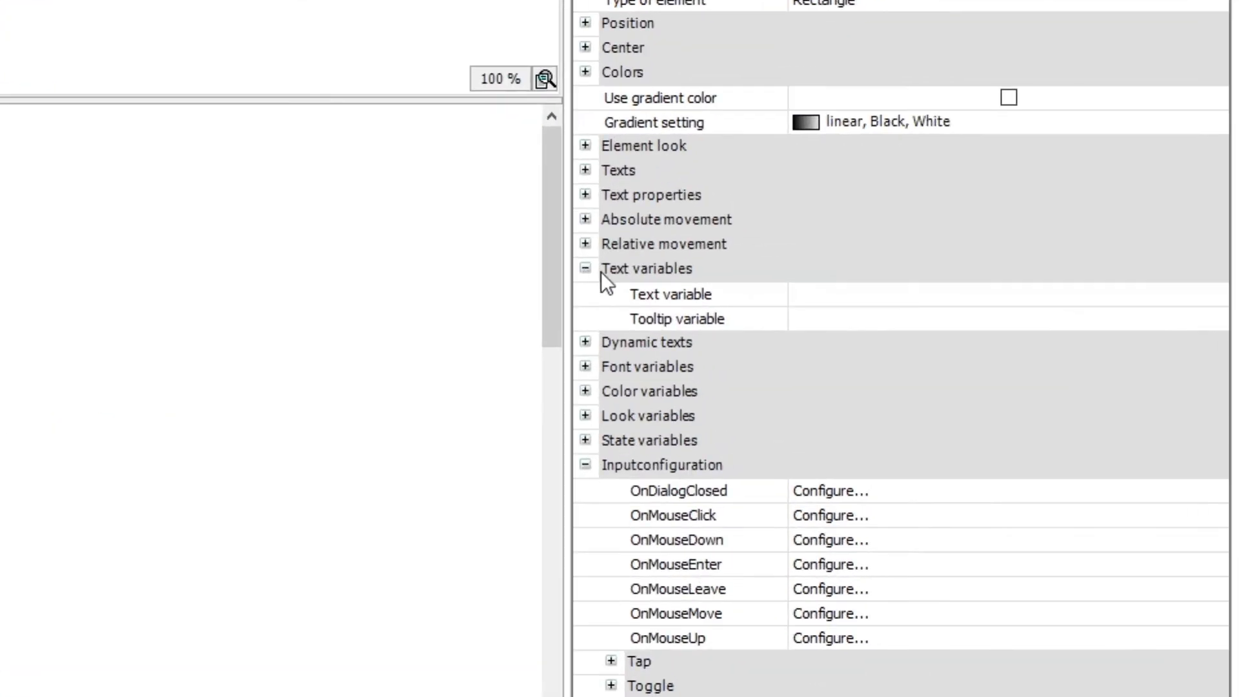
click(849, 298)
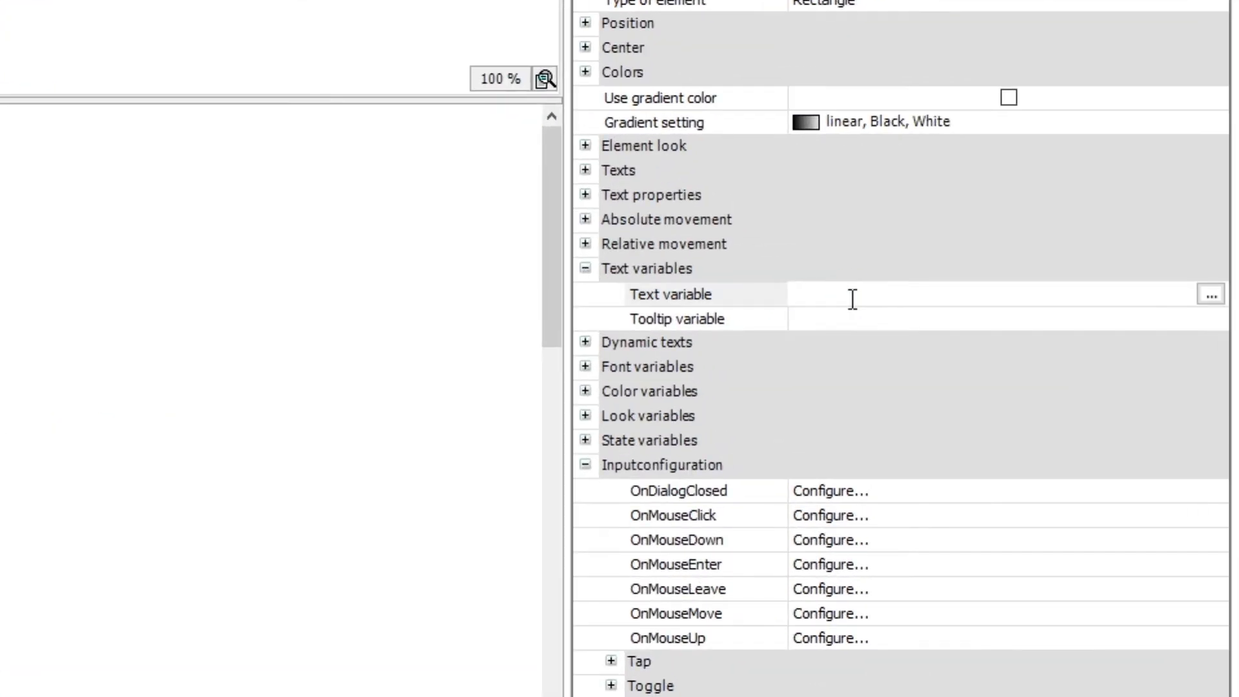
text(vi)
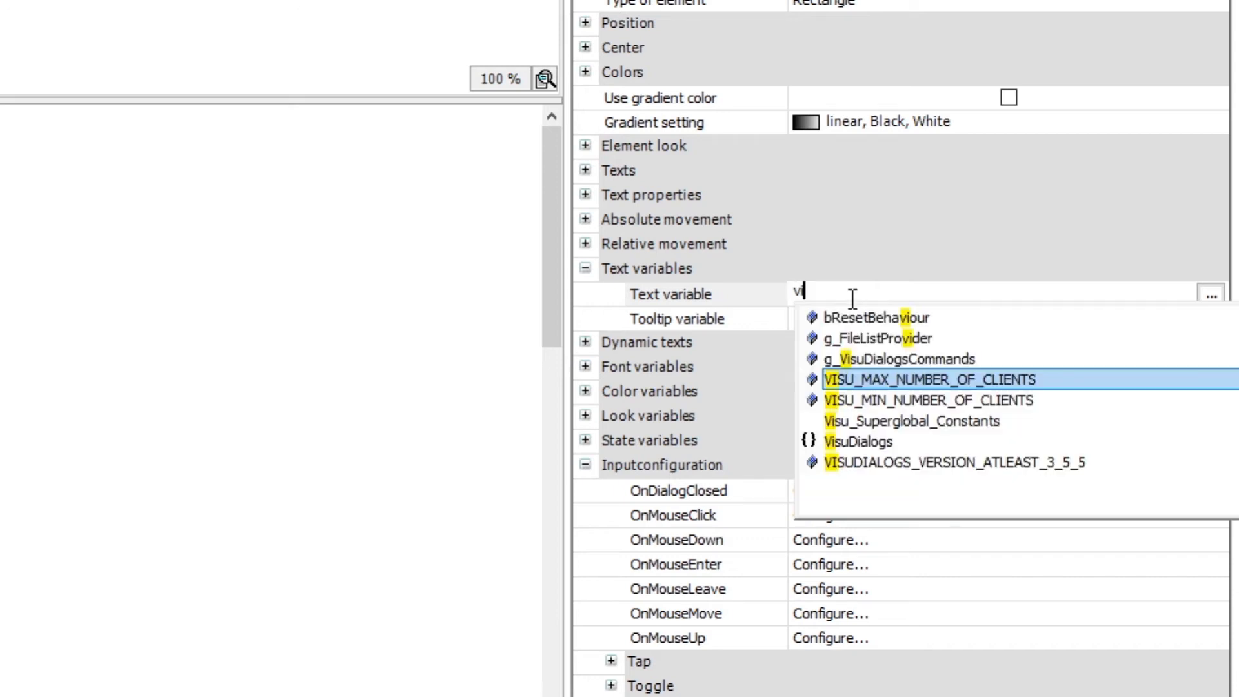
text(suelems.curr)
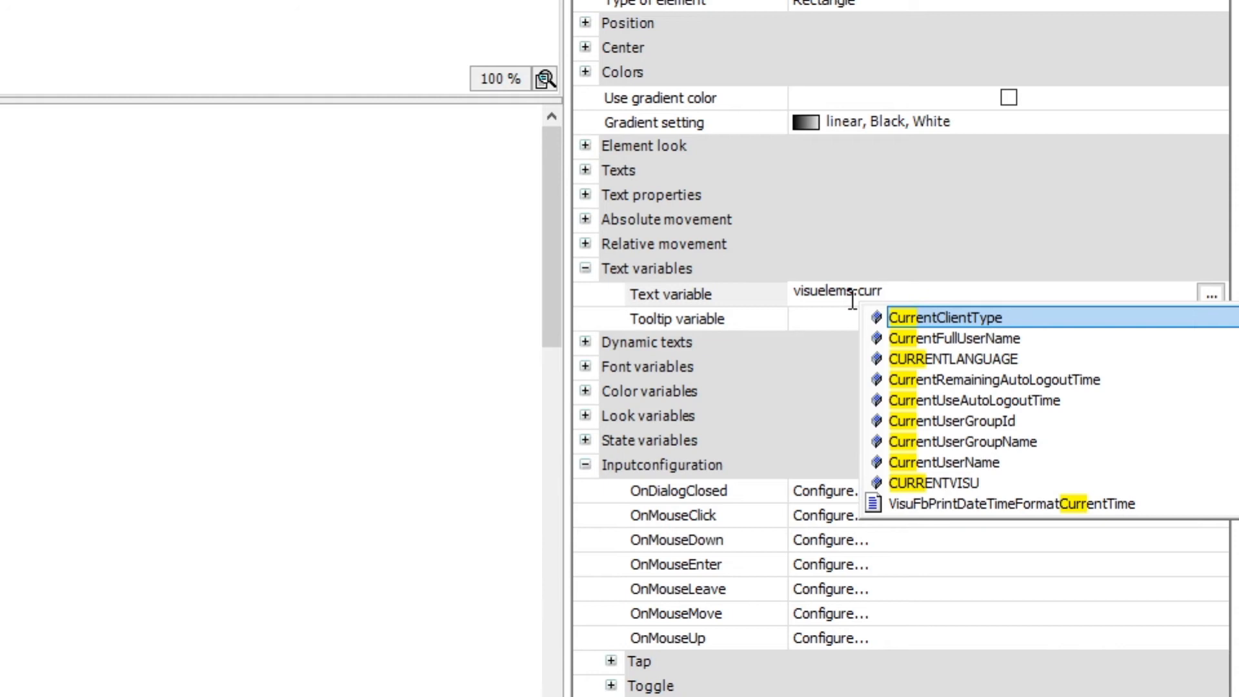
text(entfu)
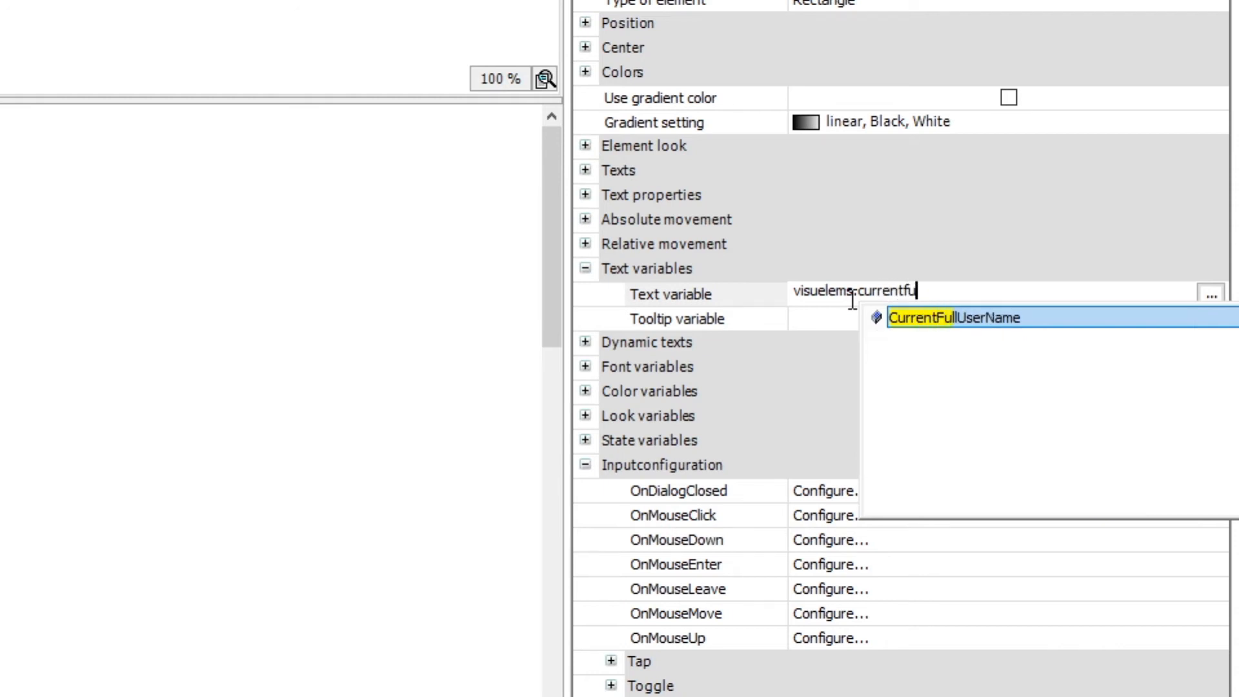
double_click(961, 316)
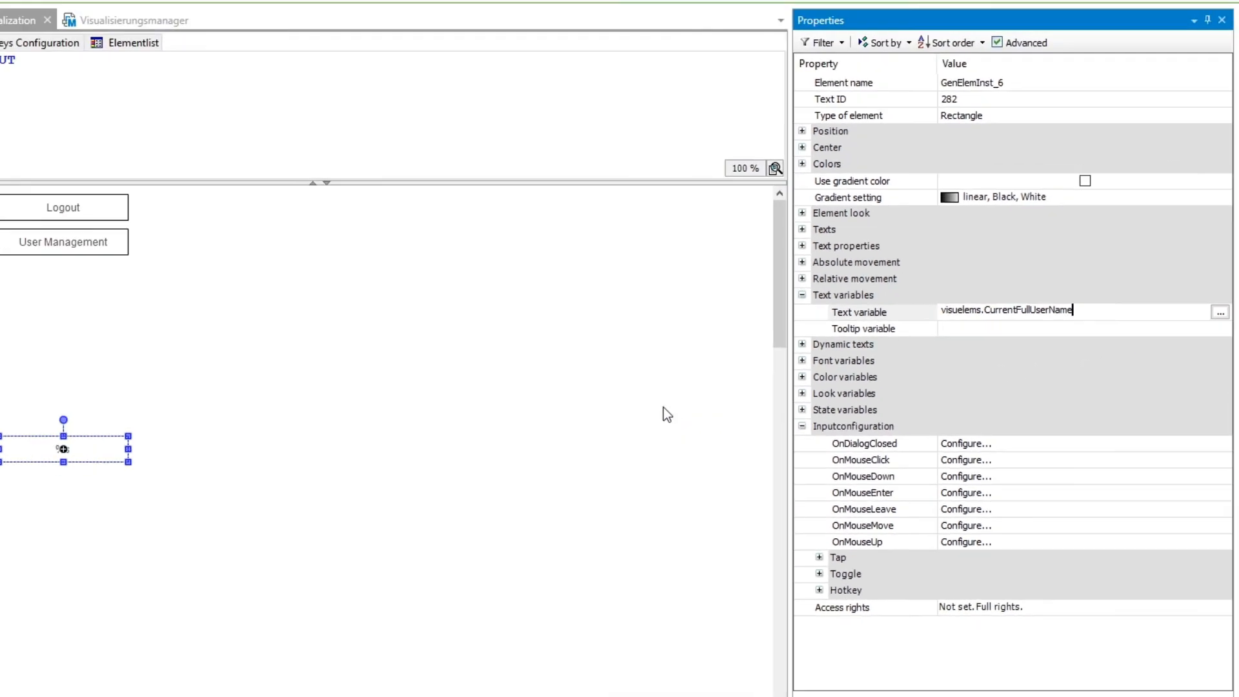
Move the user-name box beside Logout and make it invisible for the None group
mouse_move(380, 418)
mouse_down()
mouse_move(494, 252)
mouse_move(486, 236)
mouse_up()
click(1043, 543)
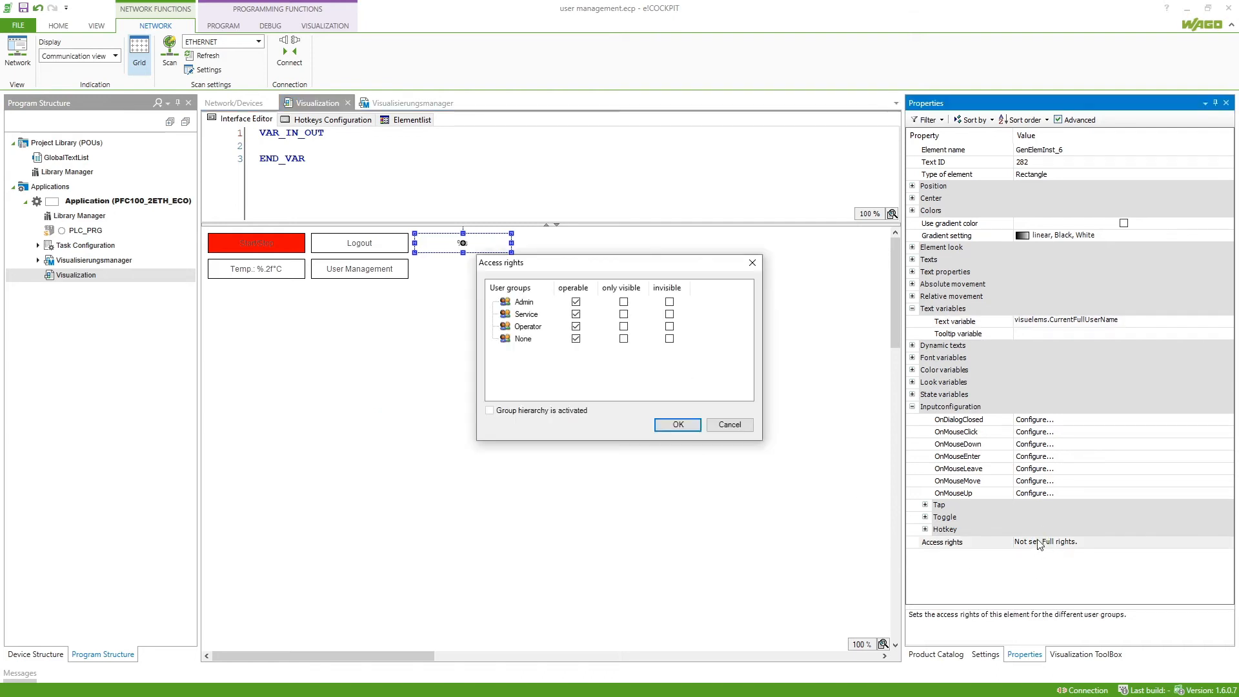
click(669, 338)
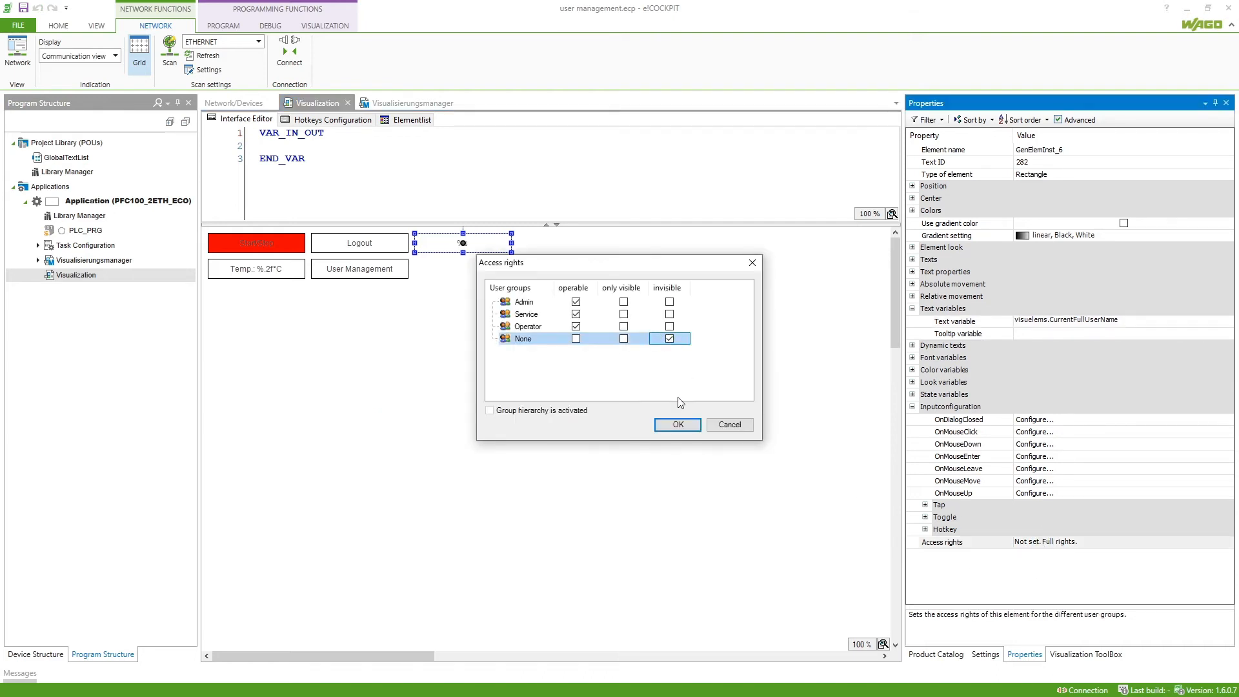
click(678, 424)
click(675, 416)
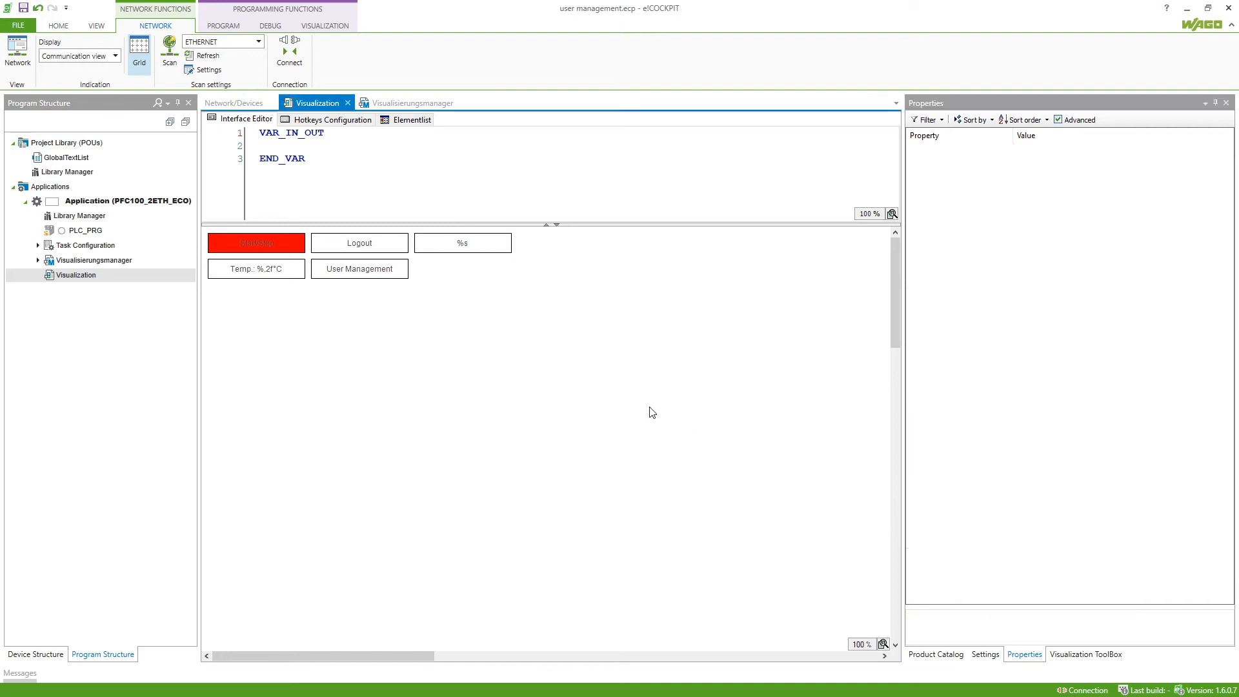
double_click(298, 244)
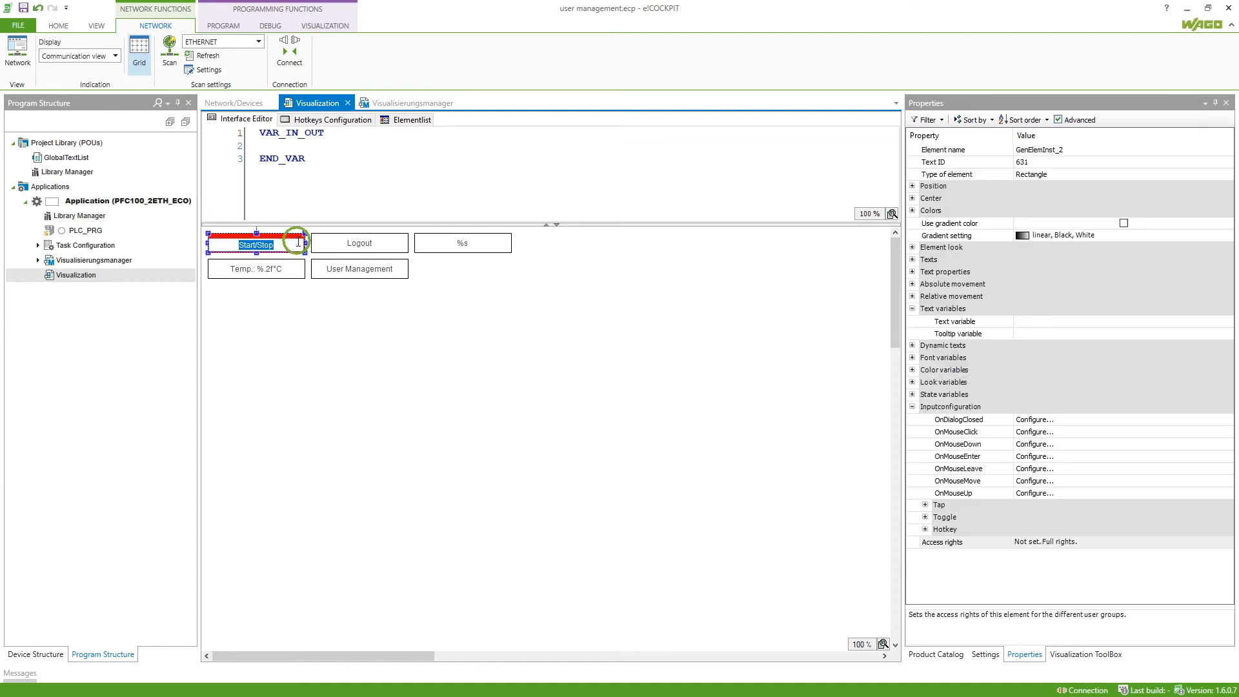
Set Start/Stop's access rights to 'only visible' for the Service and None groups
click(1049, 542)
click(1050, 542)
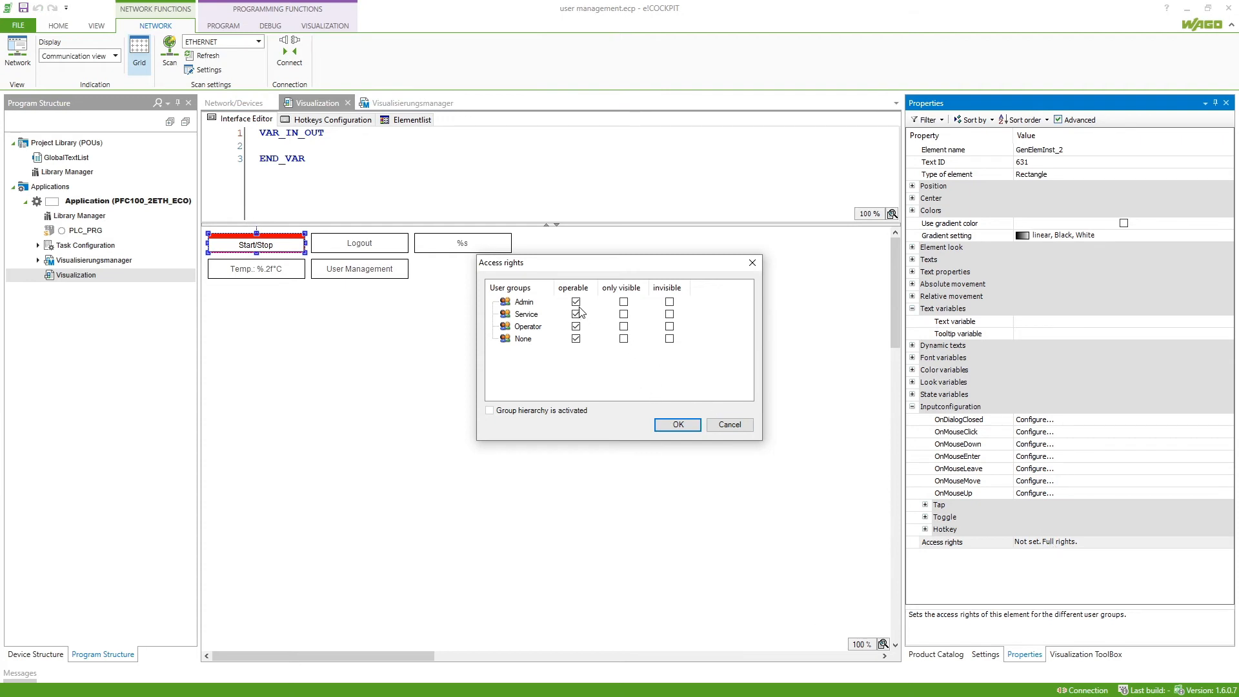
click(623, 314)
click(624, 338)
click(678, 426)
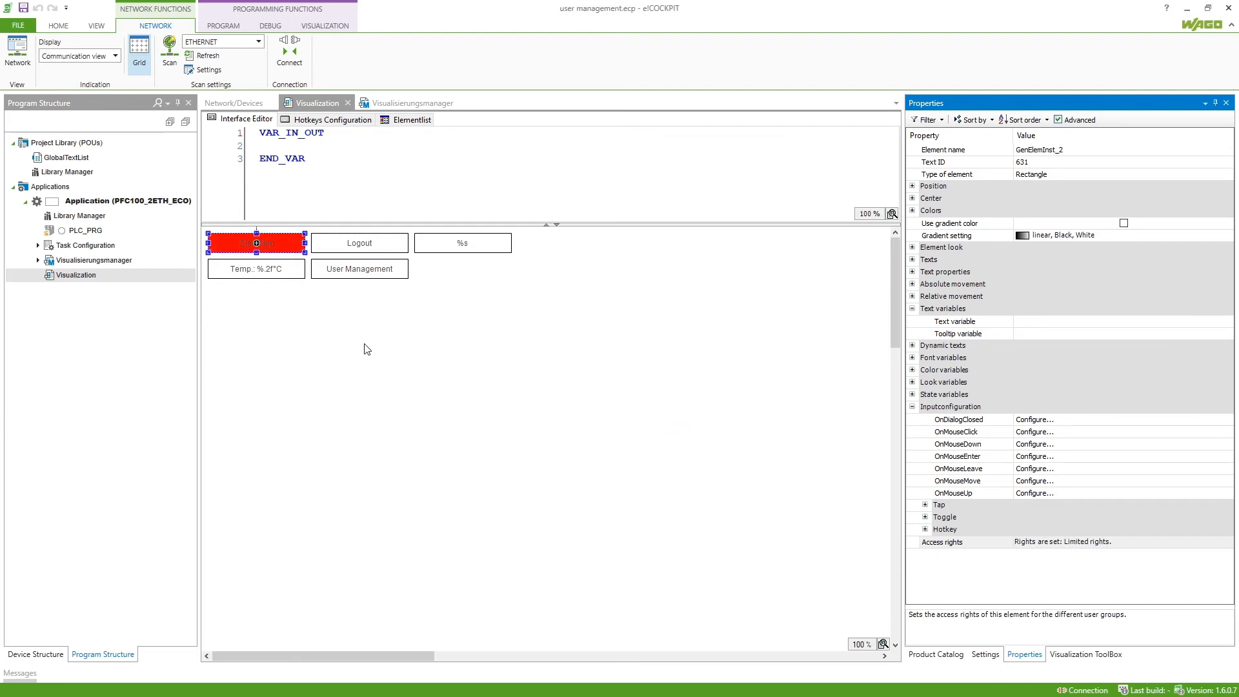
click(166, 202)
Log in and download the application to the controller, accepting the visu user data download
right_click(166, 202)
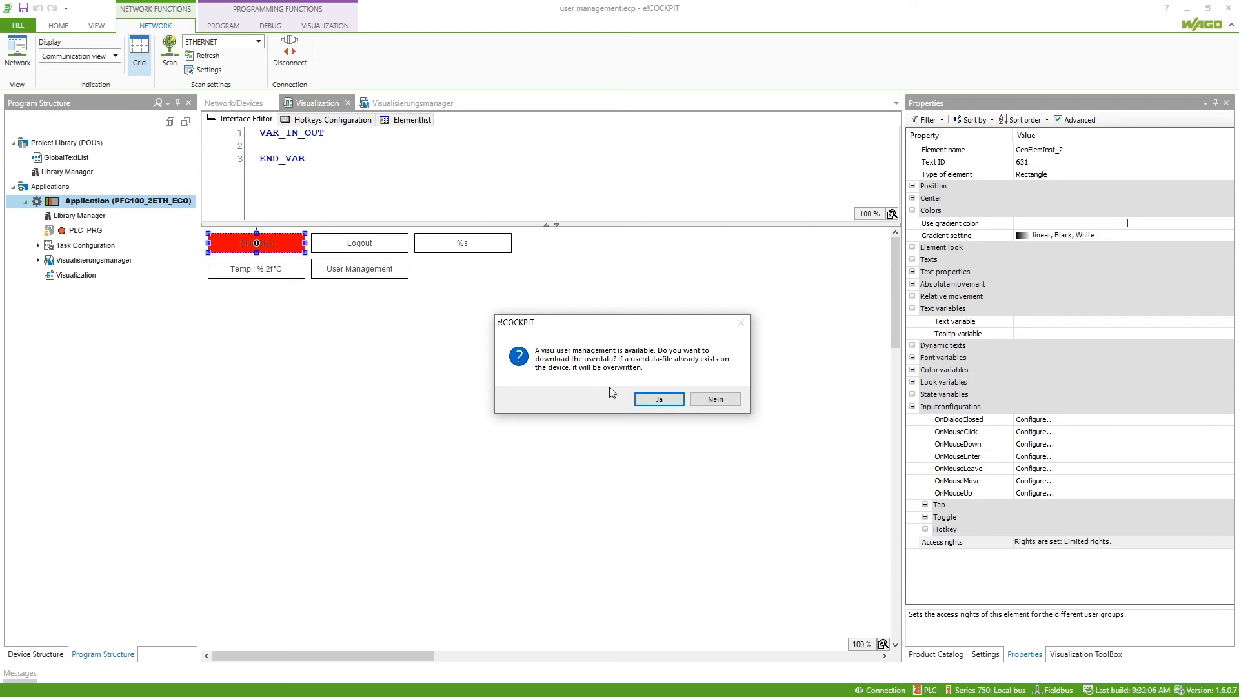
click(653, 401)
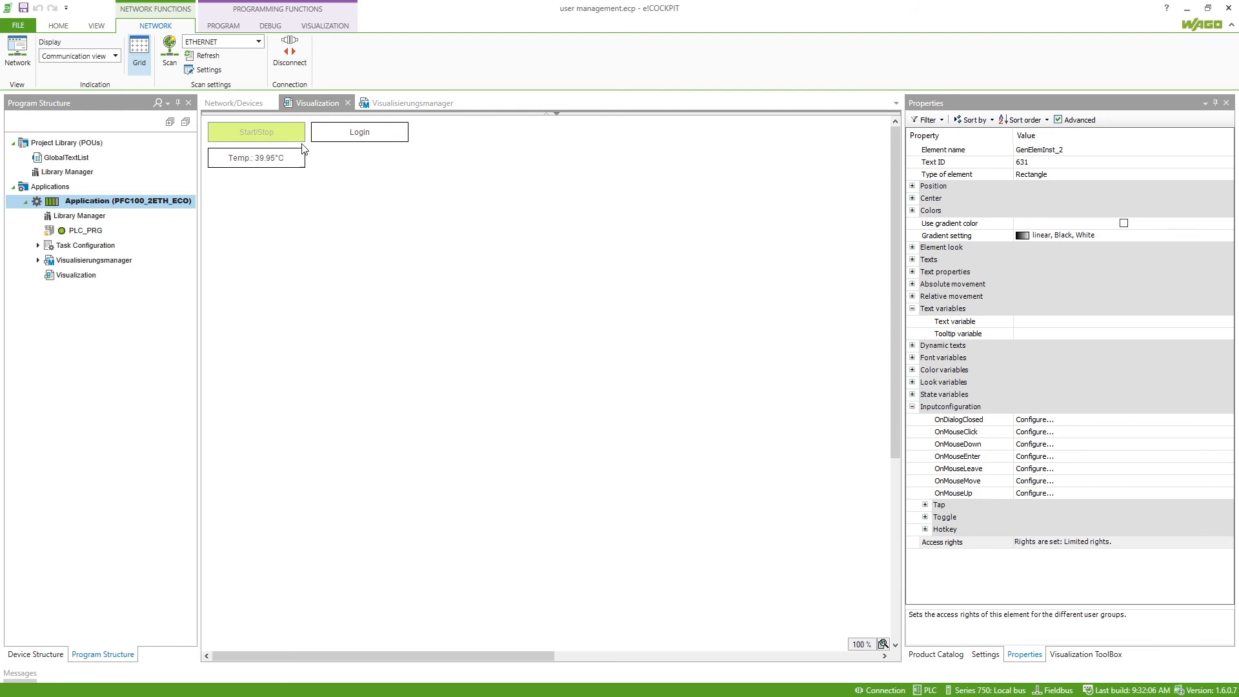
Log into the online visualization as Operator with its password, then toggle Start/Stop on and off
click(282, 134)
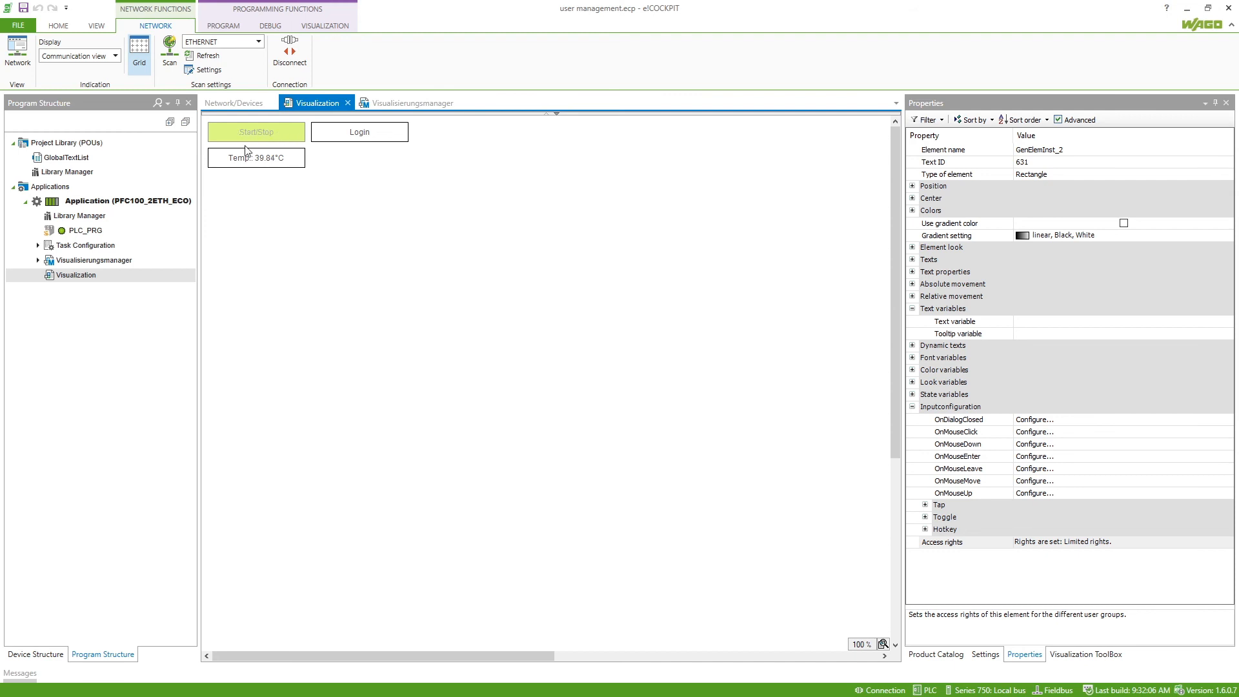
click(359, 136)
click(569, 364)
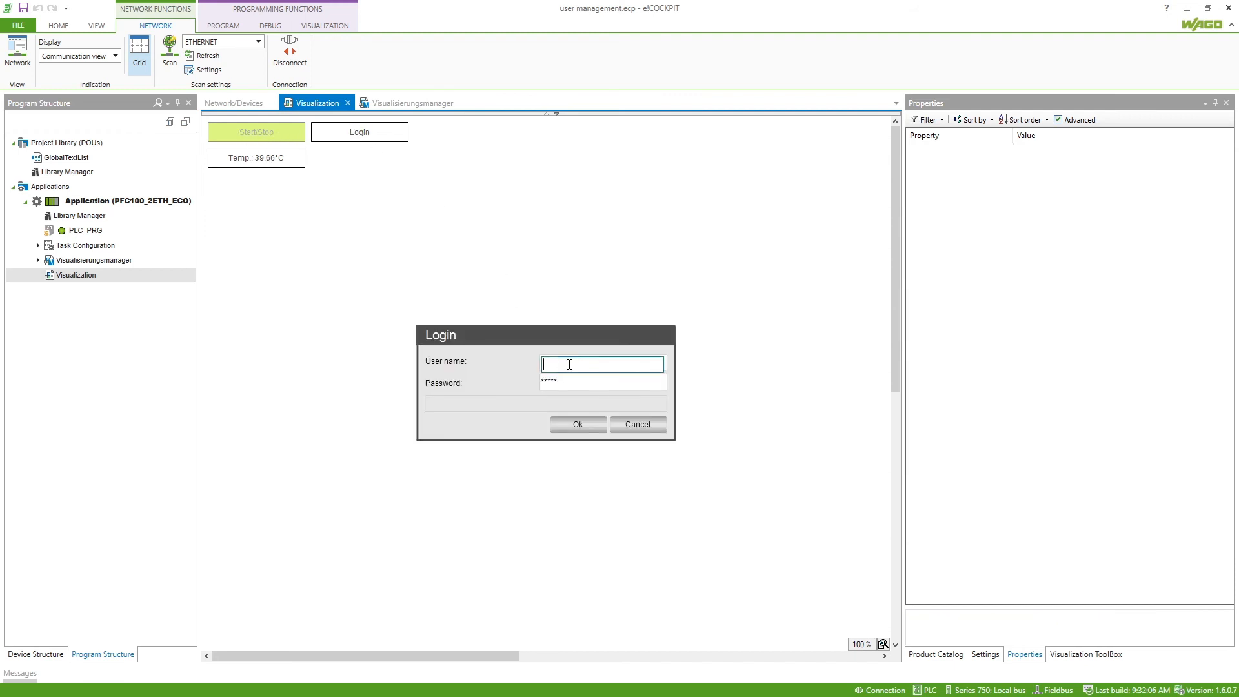
text(Operator)
click(592, 385)
text(*****)
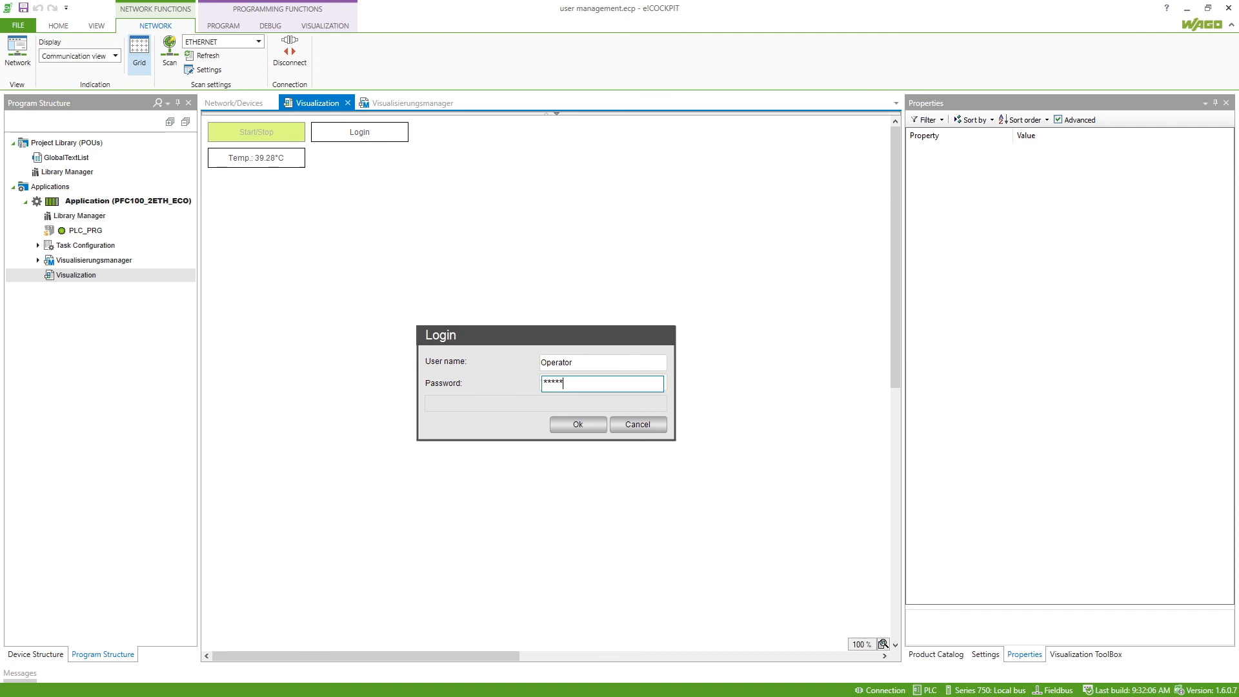
click(580, 421)
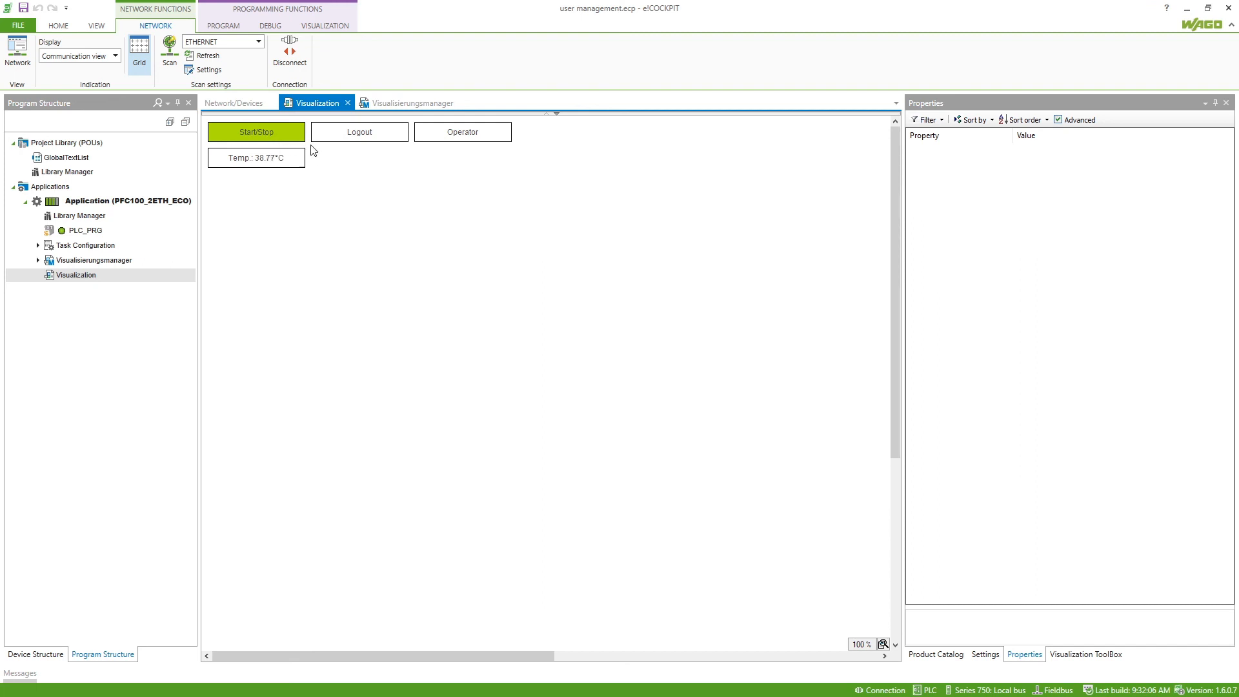
click(296, 135)
click(296, 134)
Log out, log back in as Admin with its password, and open the User Management dialog
click(382, 138)
click(383, 141)
click(597, 363)
text(Admin)
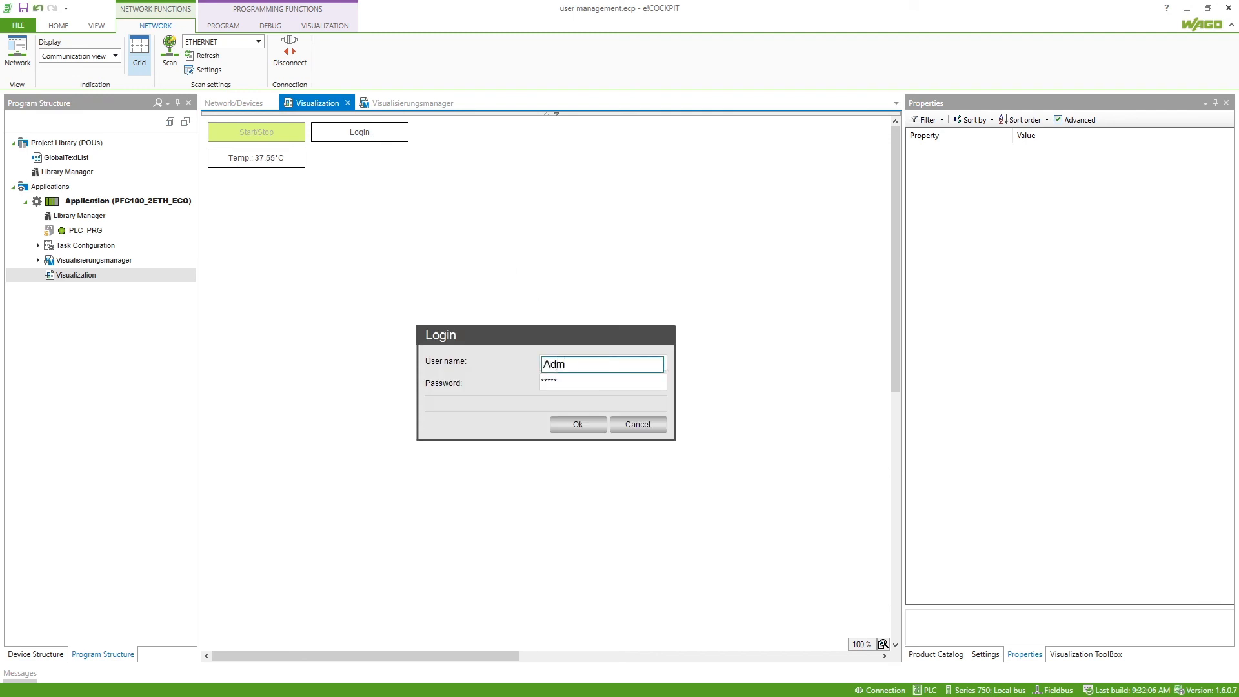
click(591, 387)
text(*****)
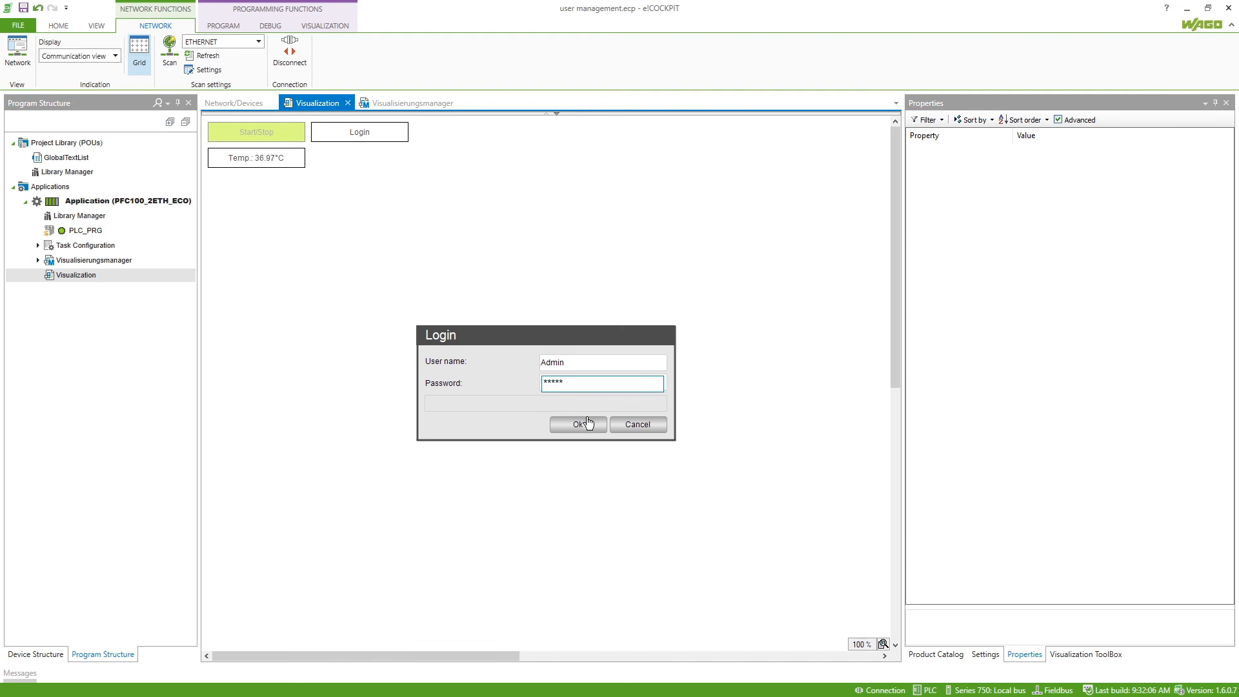
click(590, 424)
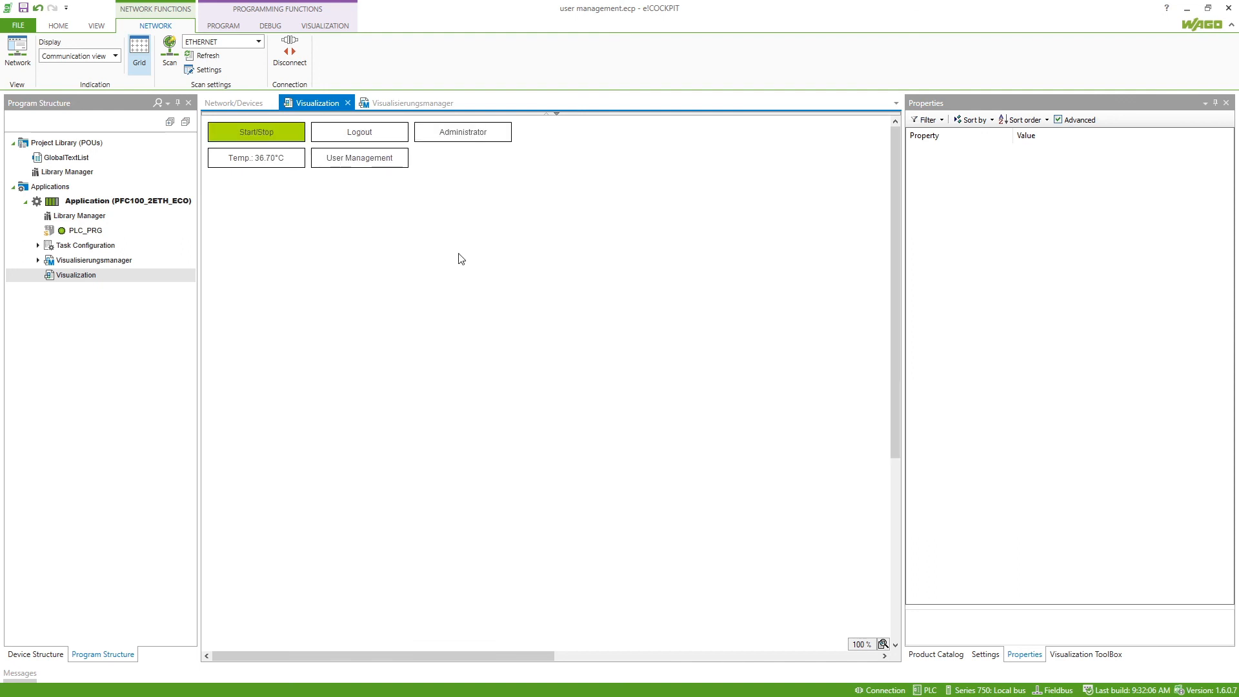
click(398, 166)
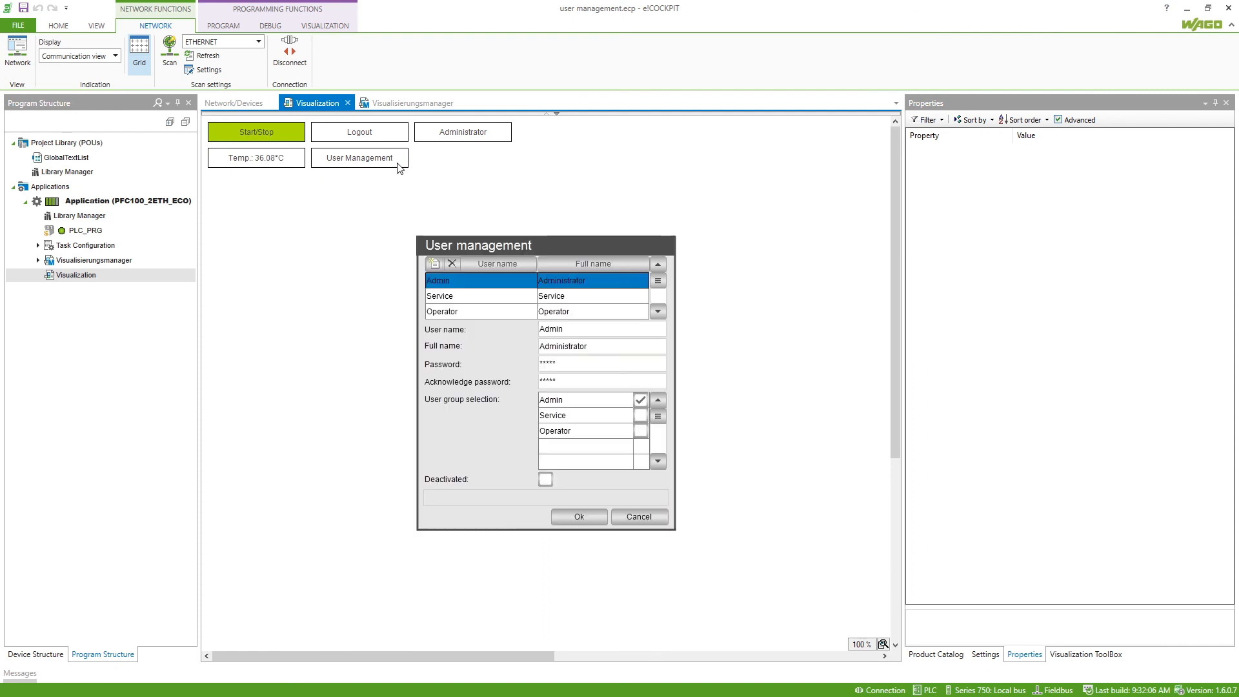